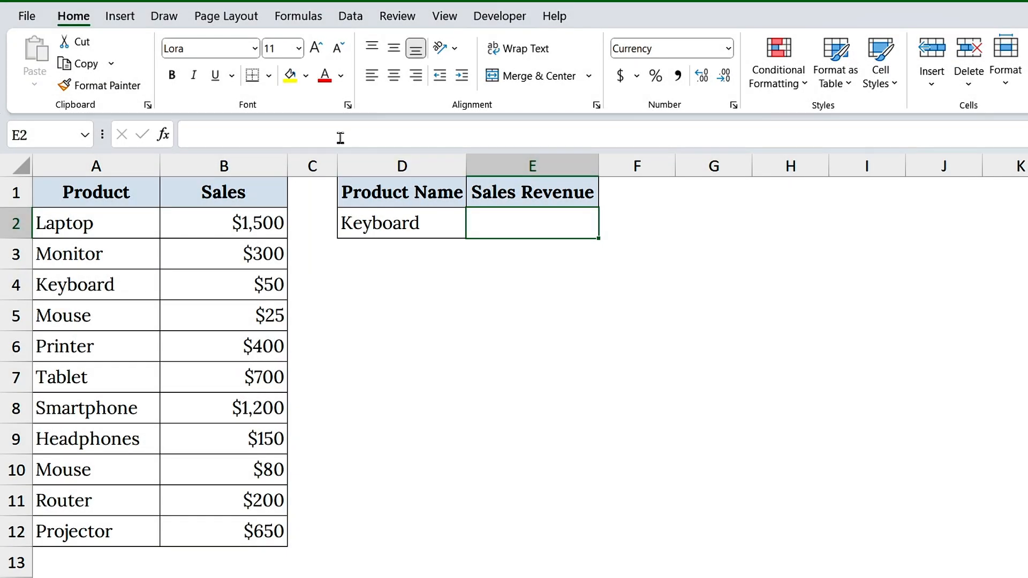
Enter an XLOOKUP formula in E2 that looks up D2 in A2:A12 and returns the match from B2:B12
{"action": "left_click", "coordinate": [338, 136]}
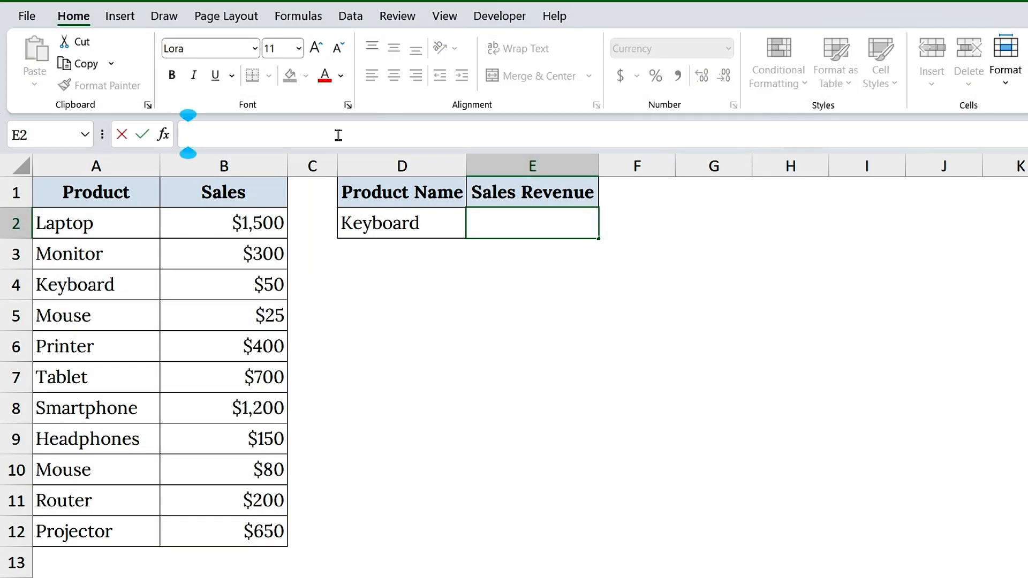
{"action": "type", "text": "=xlookup"}
{"action": "key", "text": "Tab"}
{"action": "type", "text": "D2, A2:A12,"}
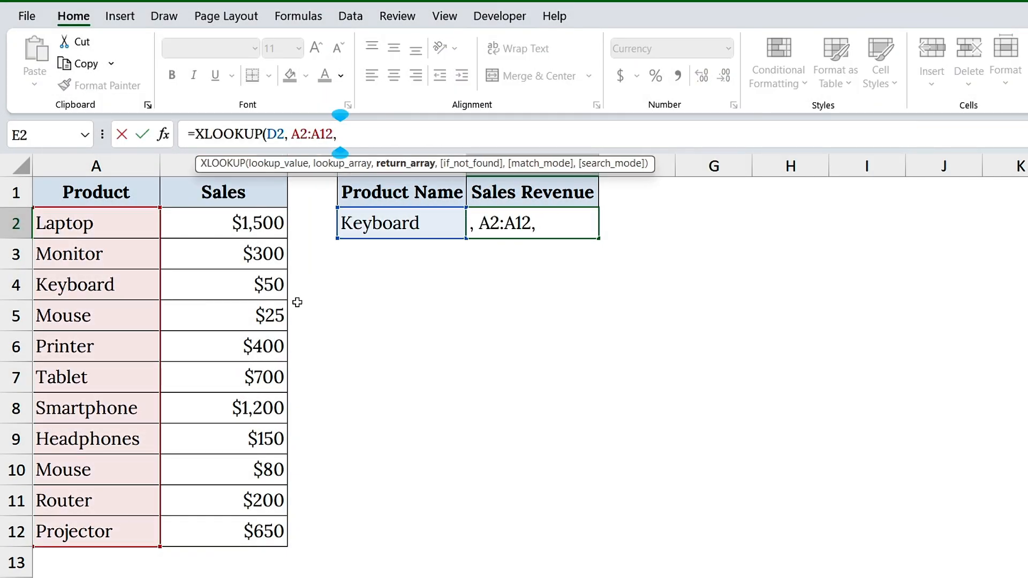
{"action": "left_click_drag", "start_coordinate": [225, 223], "coordinate": [225, 531]}
{"action": "key", "text": "Return"}
Choose Laptop and then Monitor from the product dropdown in D2 to try out the lookup
{"action": "left_click", "coordinate": [460, 223]}
{"action": "left_click", "coordinate": [474, 230]}
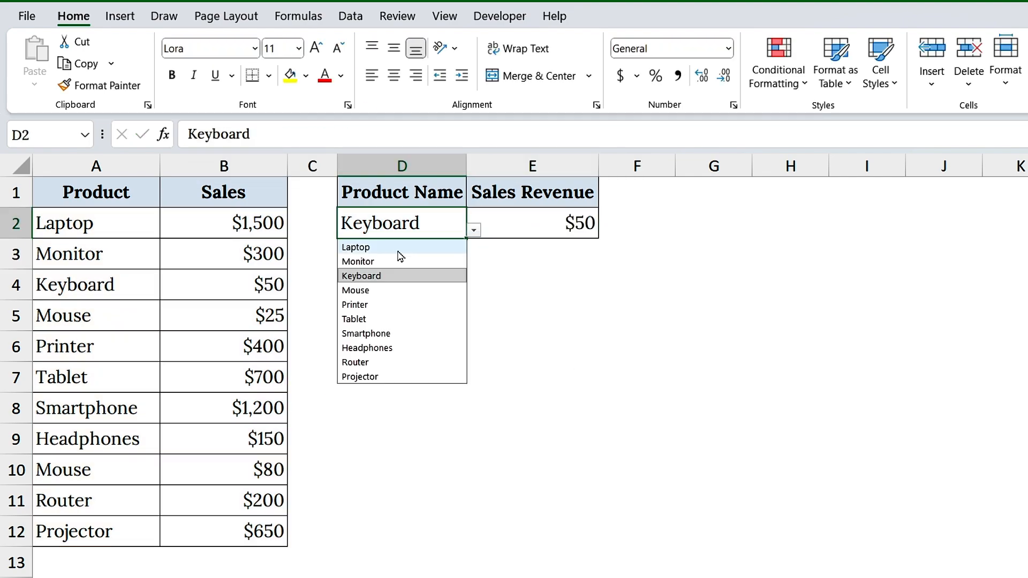
{"action": "left_click", "coordinate": [359, 244]}
{"action": "left_click", "coordinate": [474, 230]}
{"action": "left_click", "coordinate": [376, 260]}
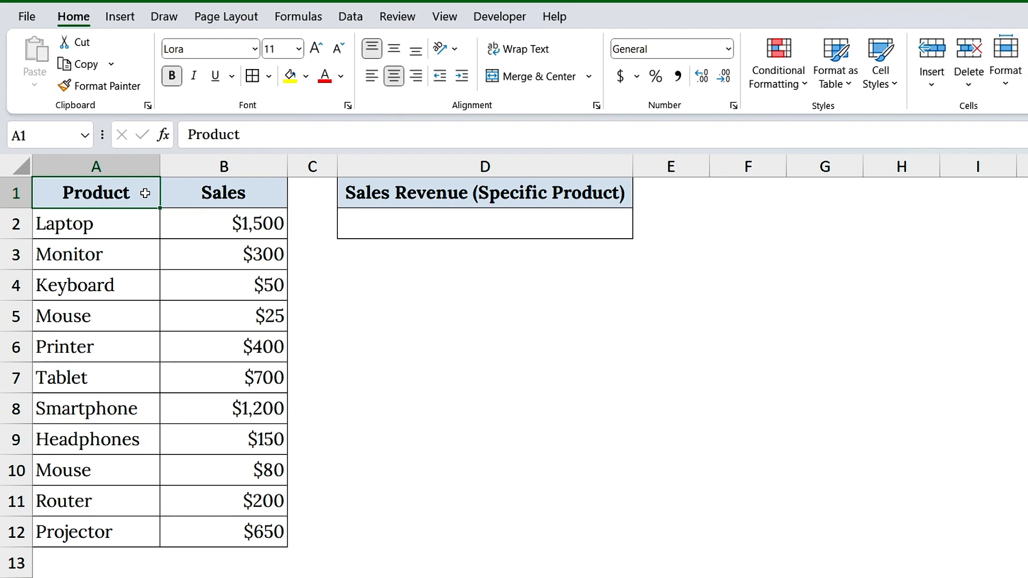
{"action": "left_click", "coordinate": [139, 165]}
{"action": "left_click", "coordinate": [211, 166]}
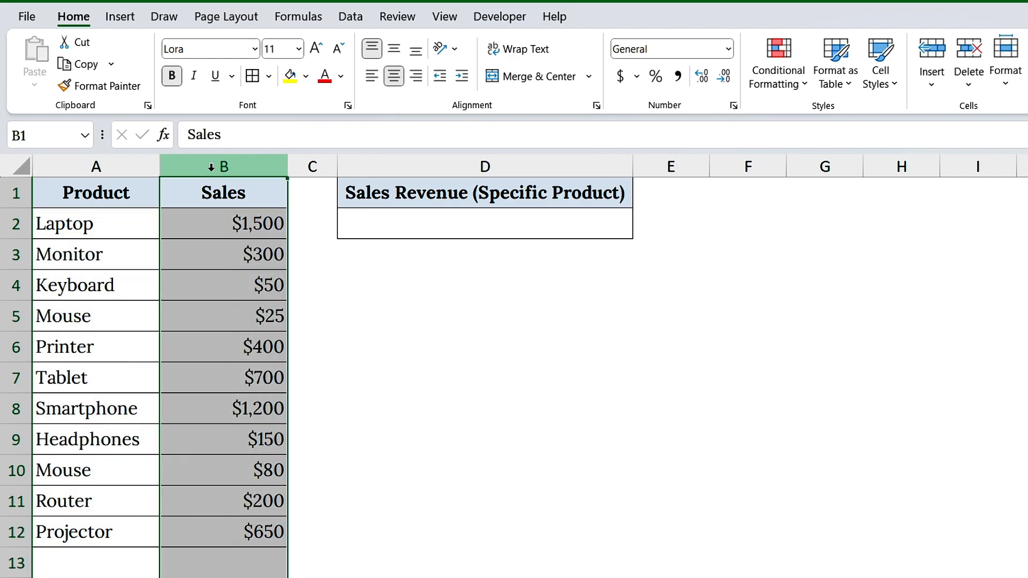
{"action": "left_click", "coordinate": [364, 188]}
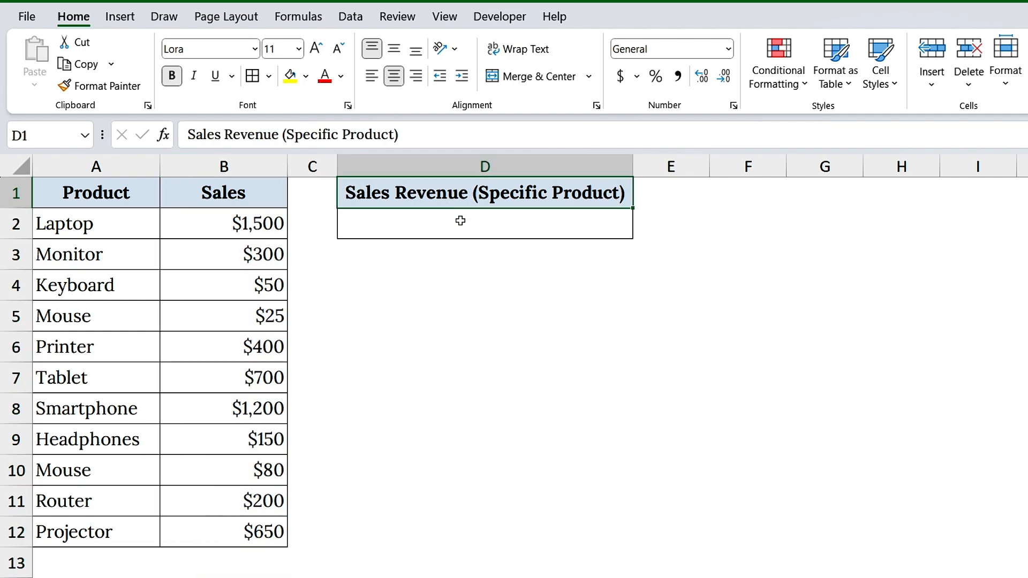
Start an XLOOKUP formula in D2 with the text "Projector" as the lookup value
{"action": "left_click", "coordinate": [461, 220]}
{"action": "left_click", "coordinate": [338, 142]}
{"action": "type", "text": "="}
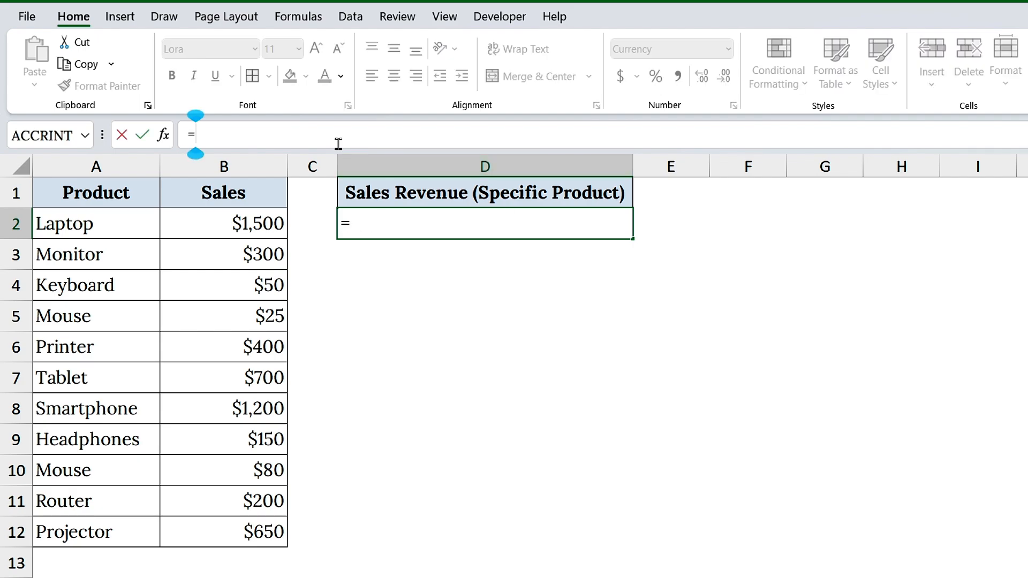
{"action": "type", "text": "XLOOKUP("}
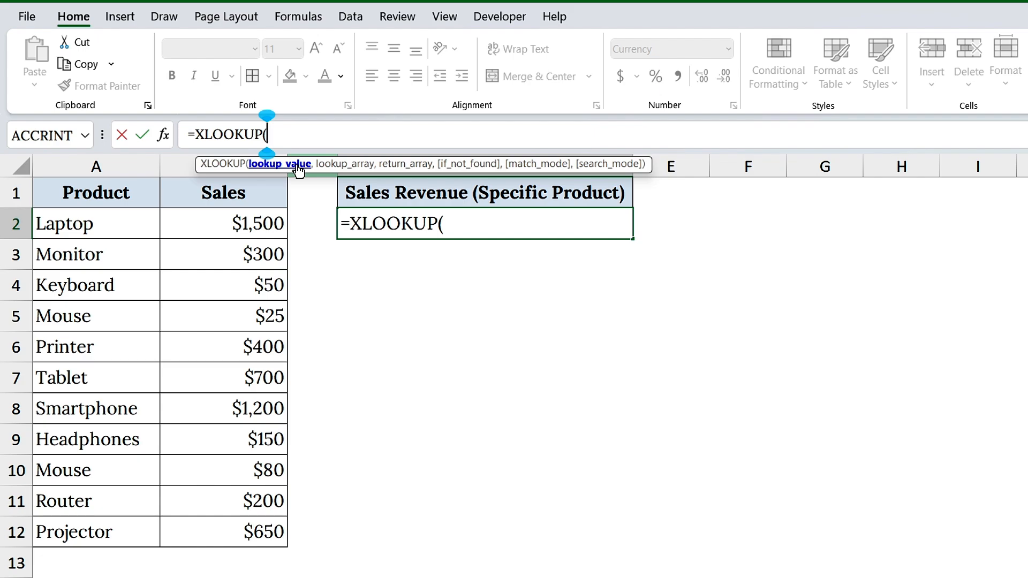
{"action": "type", "text": "\"Pr"}
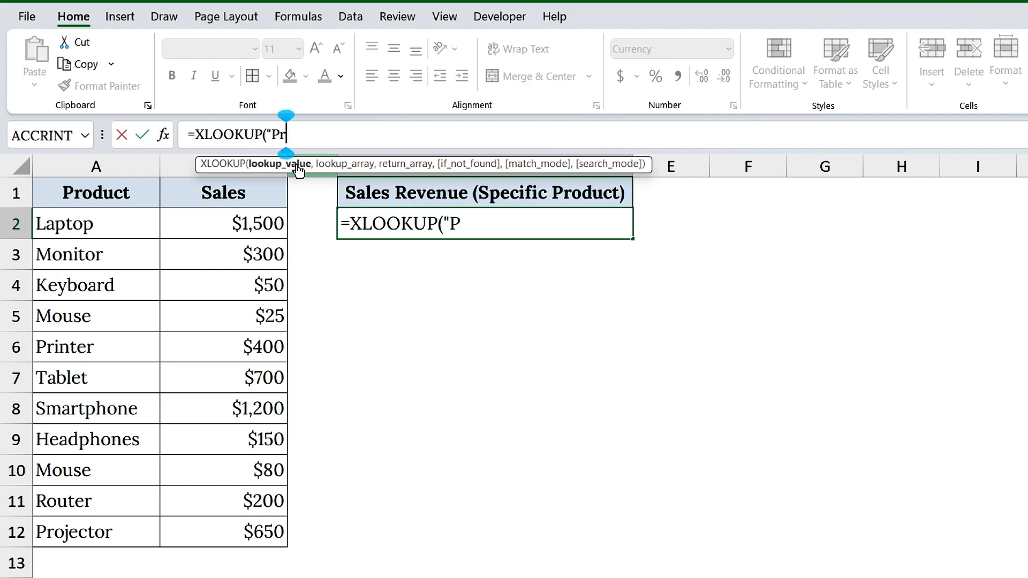
{"action": "type", "text": "ojector\""}
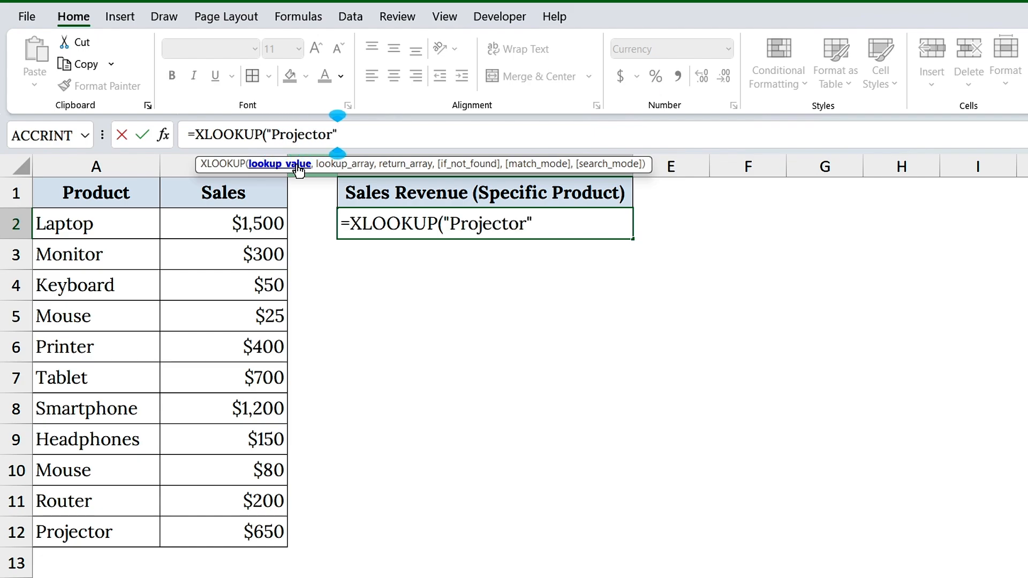
{"action": "type", "text": ","}
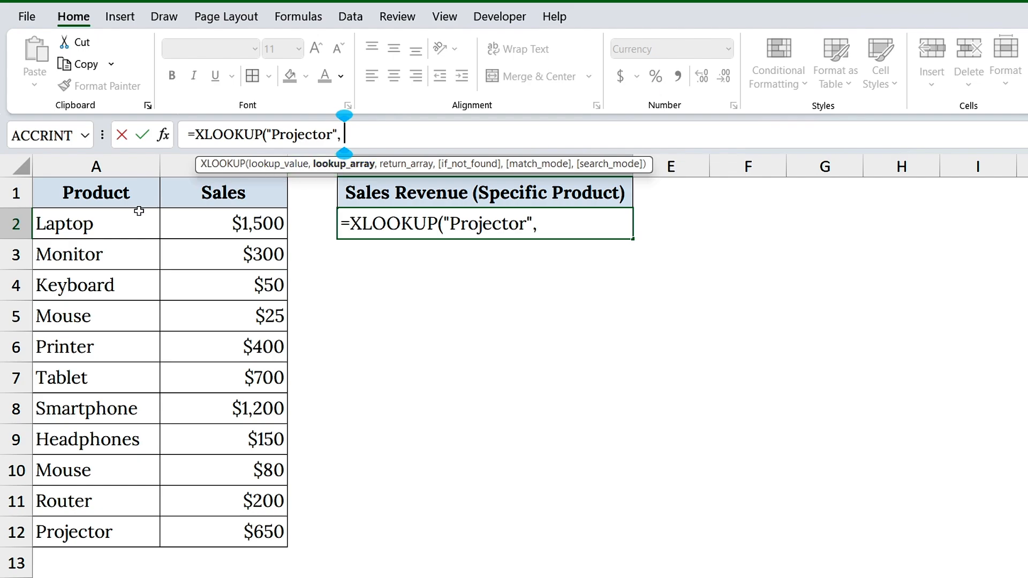
Complete the XLOOKUP formula in D2 with A2:A12 as the lookup array and B2:B12 as the return array
{"action": "left_click_drag", "start_coordinate": [124, 220], "coordinate": [137, 521]}
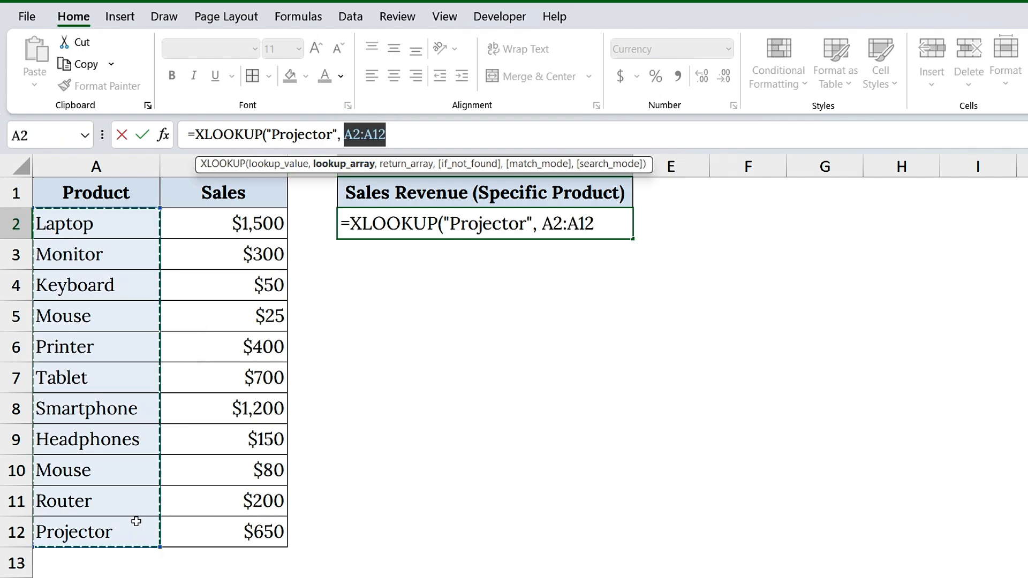
{"action": "left_click", "coordinate": [423, 140]}
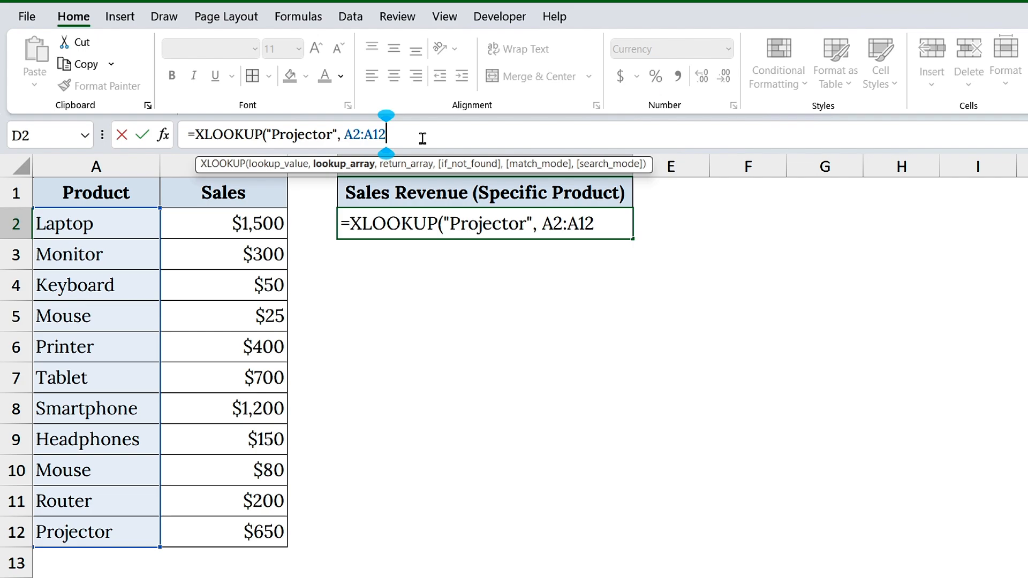
{"action": "type", "text": ","}
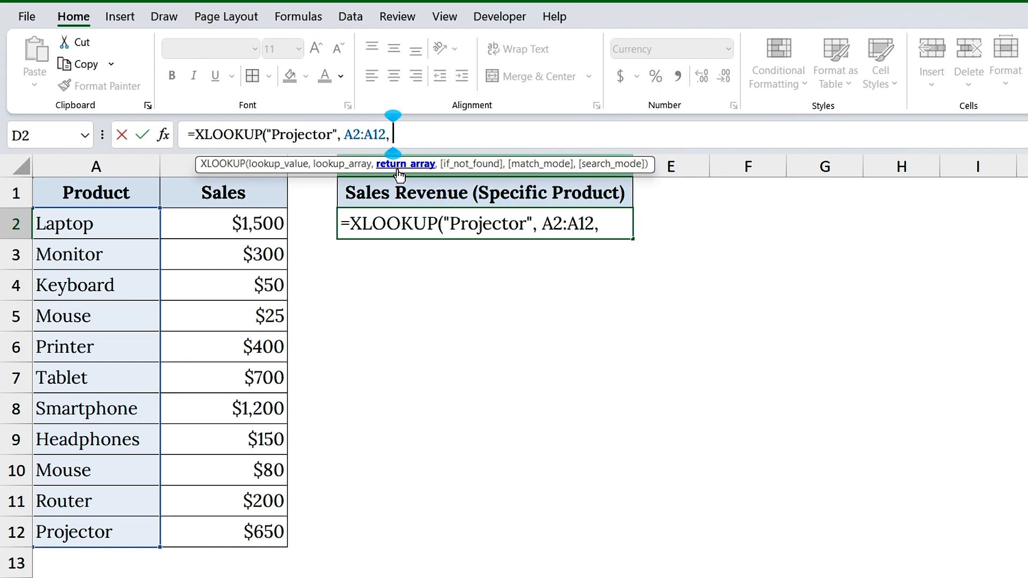
{"action": "left_click_drag", "start_coordinate": [255, 232], "coordinate": [271, 533]}
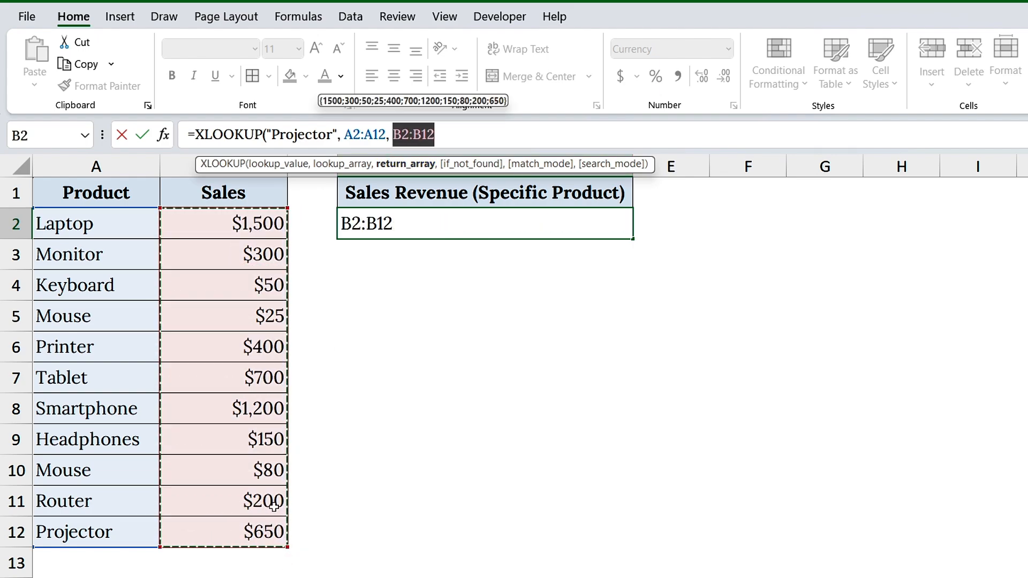
{"action": "left_click", "coordinate": [457, 139]}
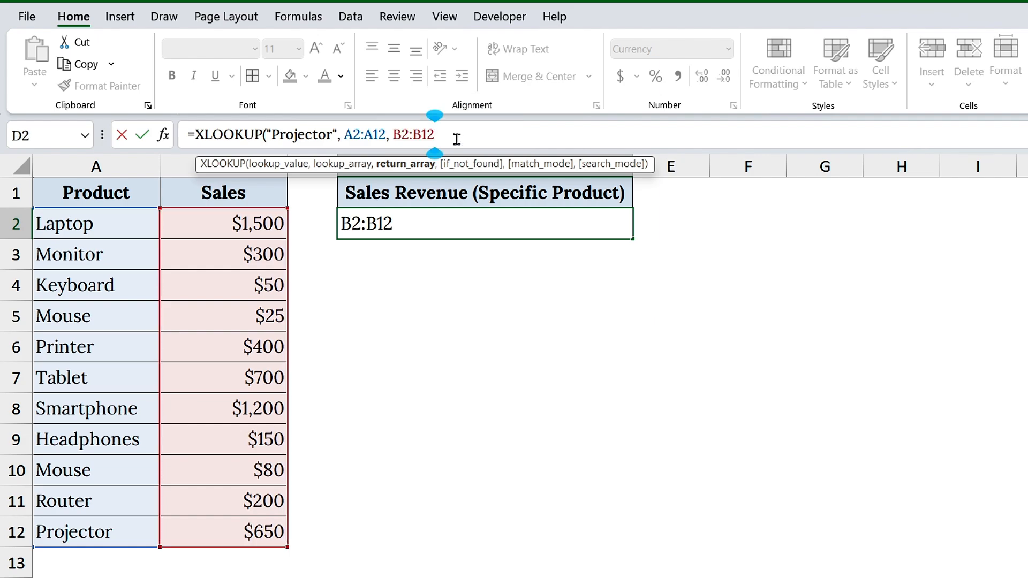
{"action": "type", "text": ")"}
{"action": "key", "text": "Return"}
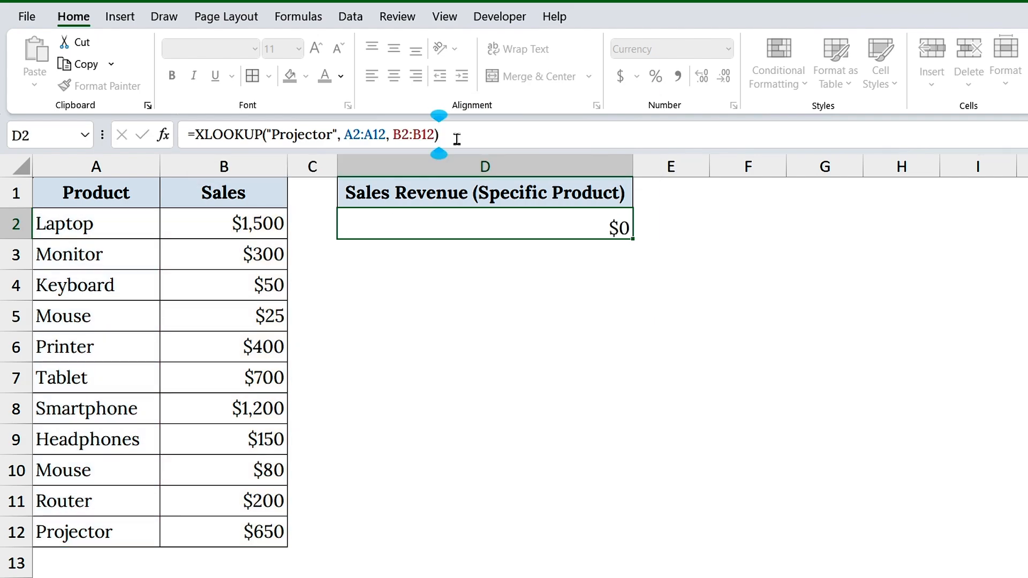
Inspect the hardcoded lookup value in D2's XLOOKUP formula, leaving the formula as it is
{"action": "left_click", "coordinate": [556, 221]}
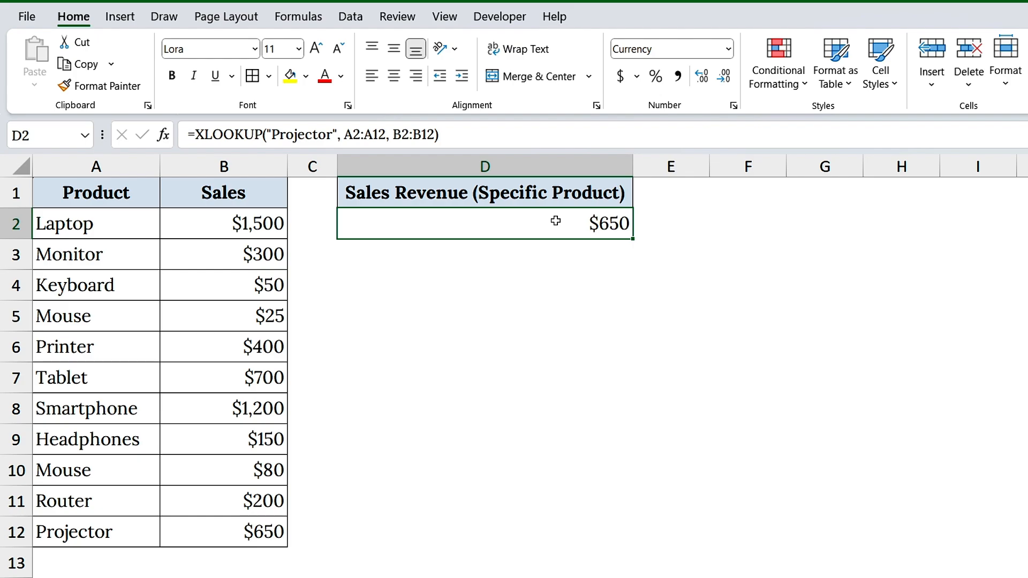
{"action": "left_click_drag", "start_coordinate": [340, 135], "coordinate": [267, 134]}
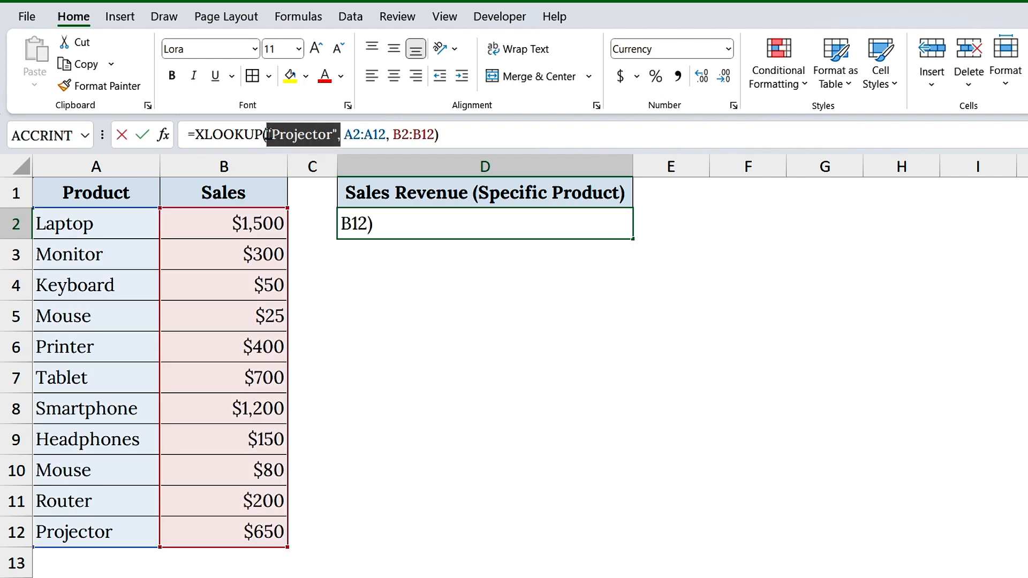
{"action": "left_click", "coordinate": [455, 136]}
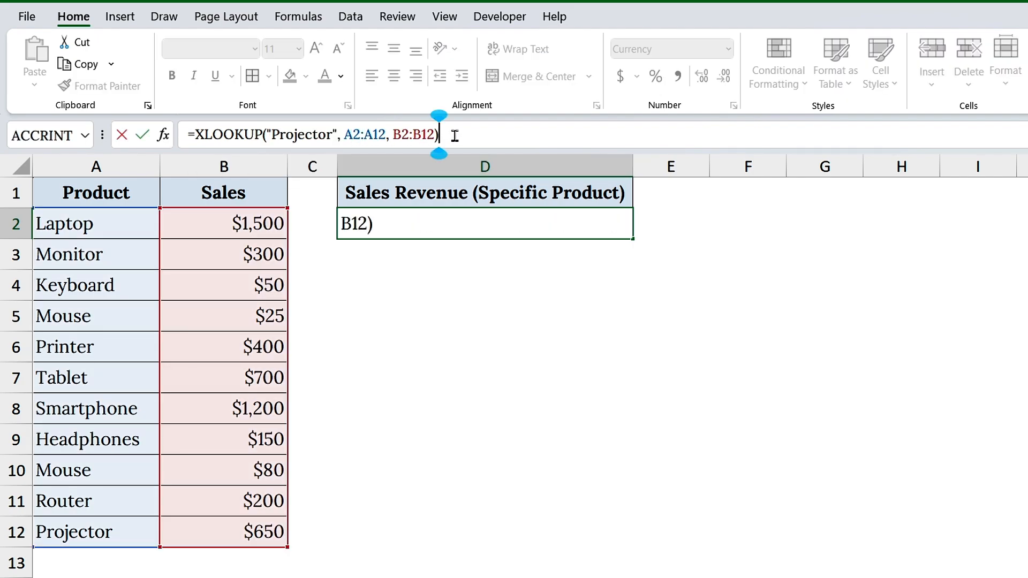
{"action": "key", "text": "Return"}
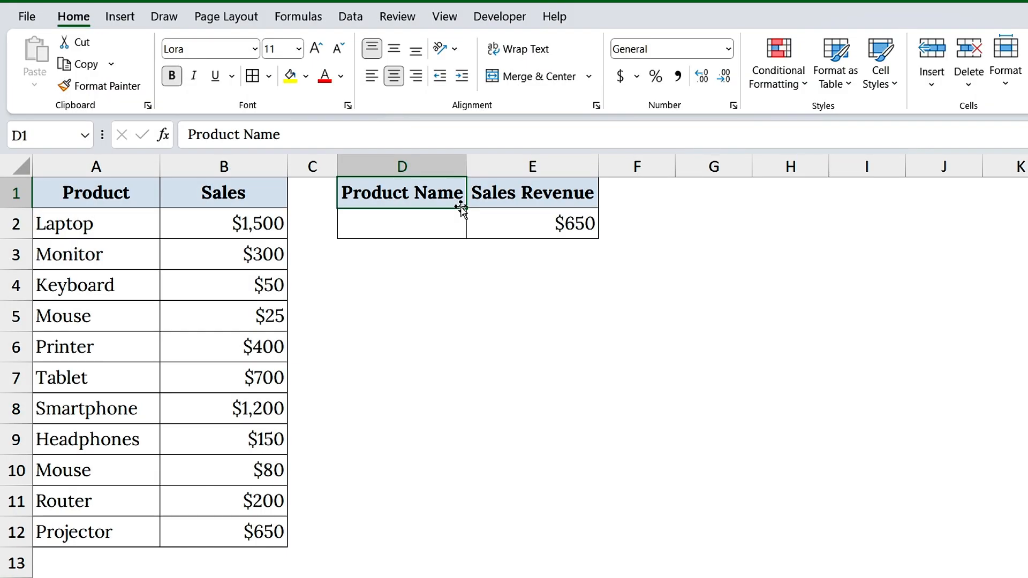
Enter Projector in D2 under the Product Name header
{"action": "left_click", "coordinate": [407, 221]}
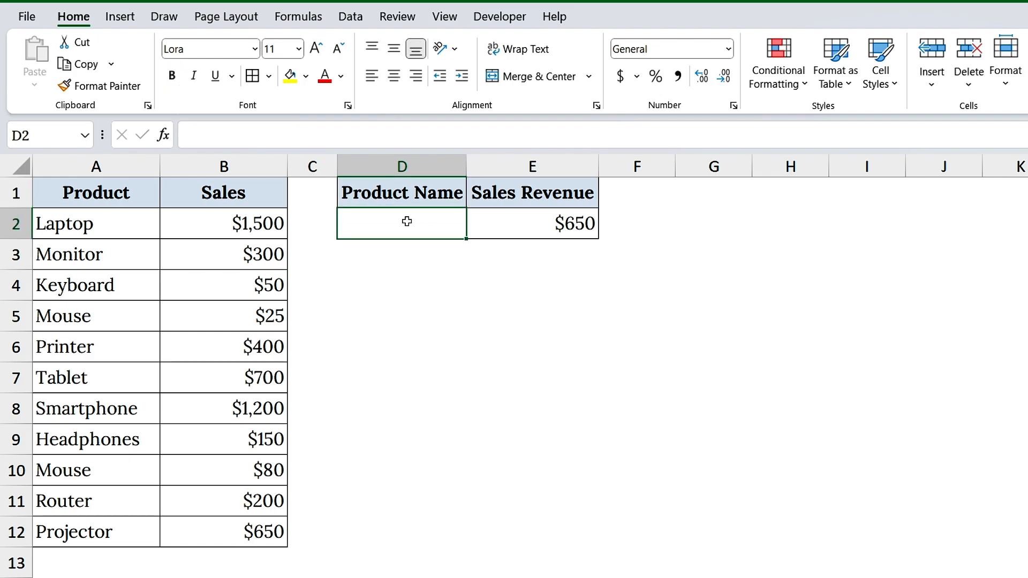
{"action": "type", "text": "Projector"}
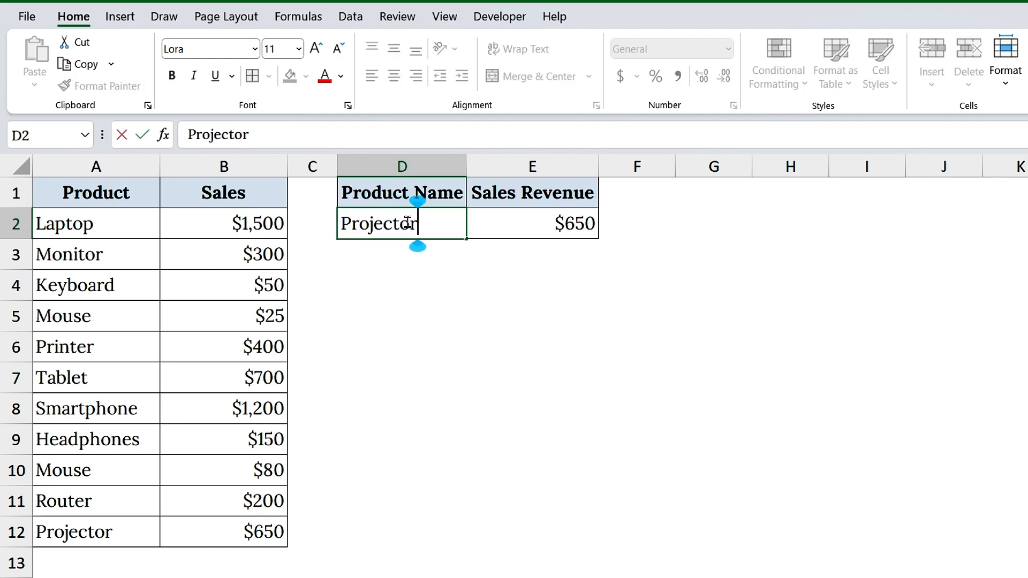
{"action": "key", "text": "Return"}
Add a list data validation dropdown to D2 with the product names in $A$2:$A$12 as its source, and check its entries
{"action": "left_click", "coordinate": [408, 223]}
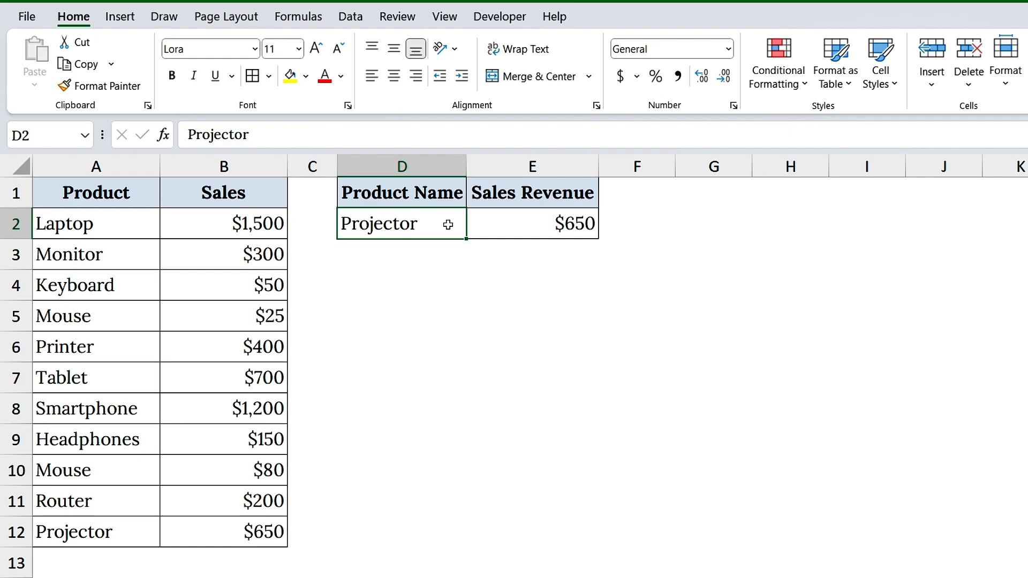
{"action": "left_click", "coordinate": [350, 19]}
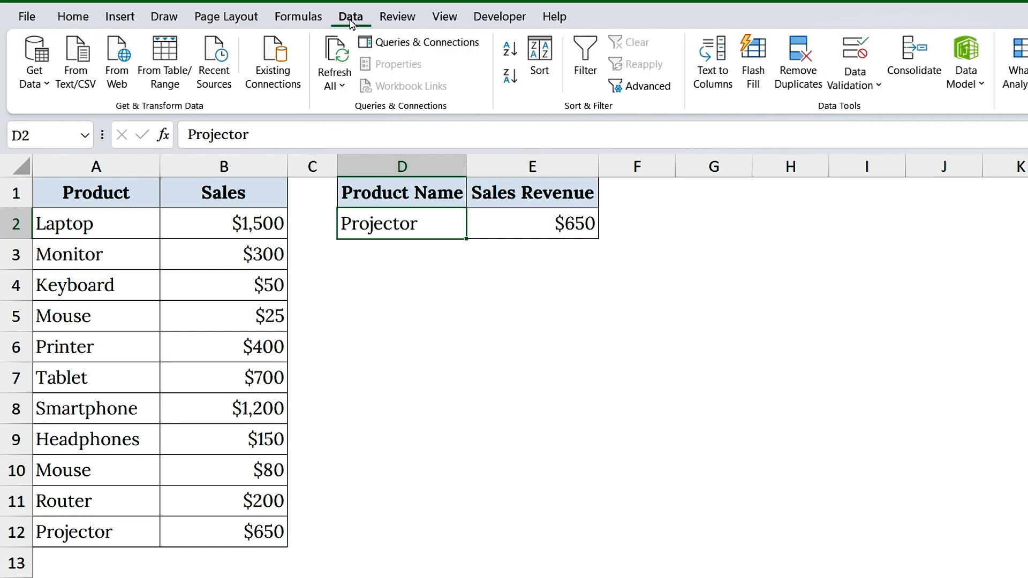
{"action": "left_click", "coordinate": [854, 53]}
{"action": "left_click", "coordinate": [405, 322]}
{"action": "left_click", "coordinate": [375, 374]}
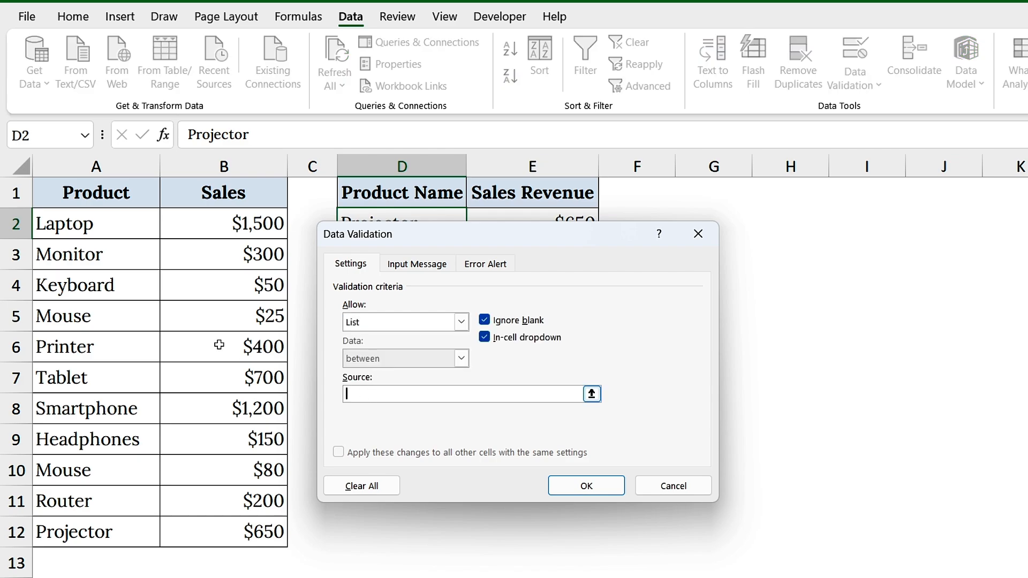
{"action": "left_click_drag", "start_coordinate": [123, 227], "coordinate": [120, 518]}
{"action": "left_click", "coordinate": [586, 485]}
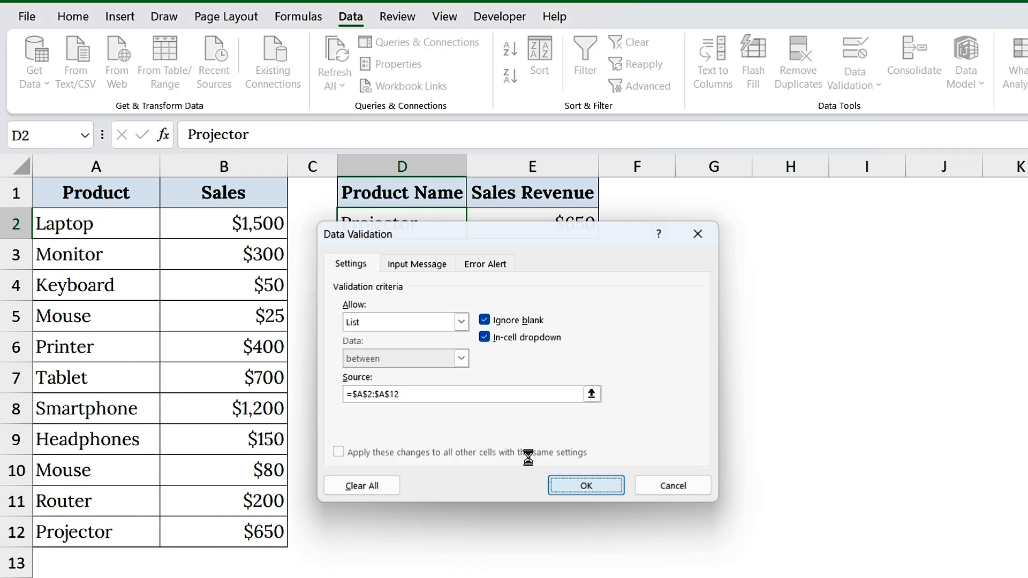
{"action": "left_click", "coordinate": [473, 231]}
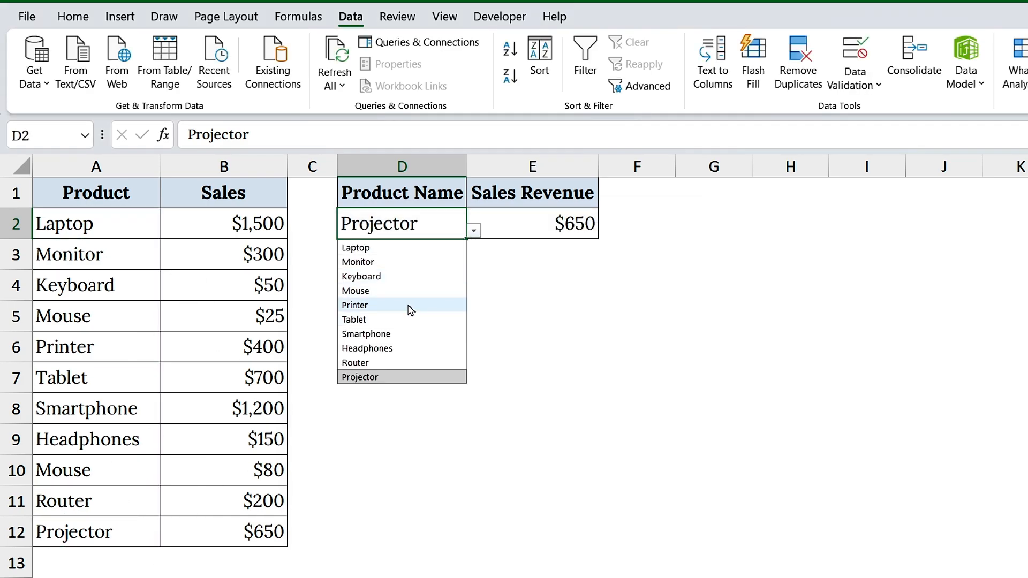
{"action": "left_click", "coordinate": [473, 231]}
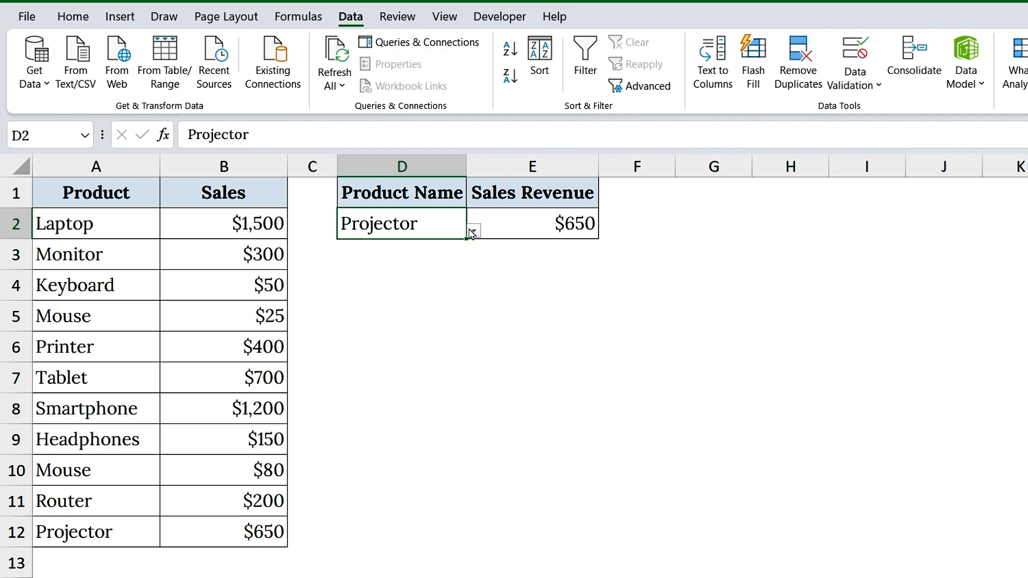
Replace the "Projector" text in E2's XLOOKUP formula with a reference to cell D2
{"action": "left_click", "coordinate": [475, 223]}
{"action": "left_click", "coordinate": [336, 137]}
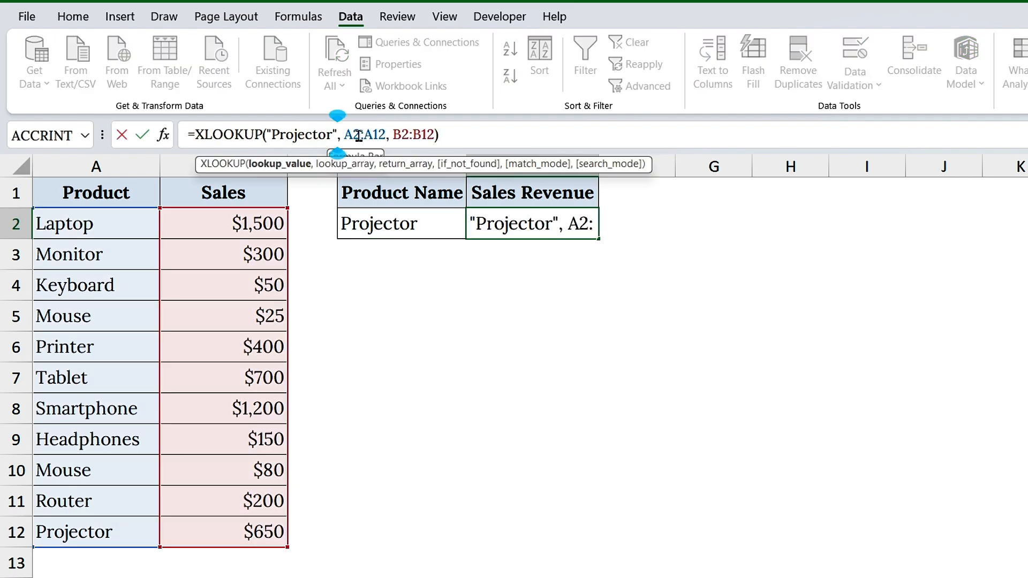
{"action": "key", "text": "BackSpace"}
{"action": "key", "text": "BackSpace"}
{"action": "key", "text": "BackSpace"}
{"action": "key", "text": "BackSpace"}
{"action": "key", "text": "BackSpace"}
{"action": "key", "text": "BackSpace"}
{"action": "key", "text": "BackSpace"}
{"action": "key", "text": "BackSpace"}
{"action": "key", "text": "BackSpace"}
{"action": "key", "text": "BackSpace"}
{"action": "key", "text": "BackSpace"}
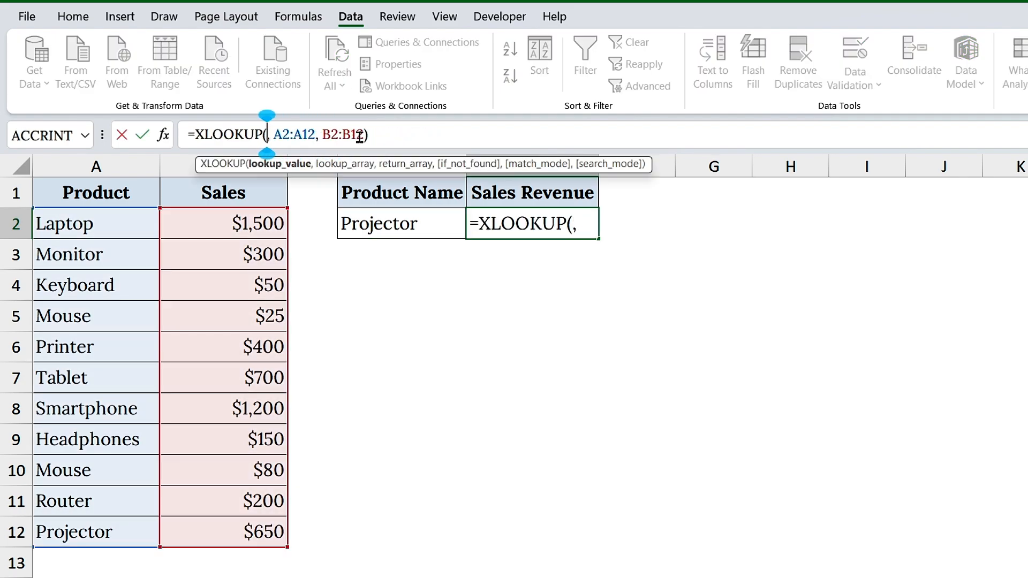
{"action": "left_click", "coordinate": [407, 219]}
{"action": "left_click", "coordinate": [413, 140]}
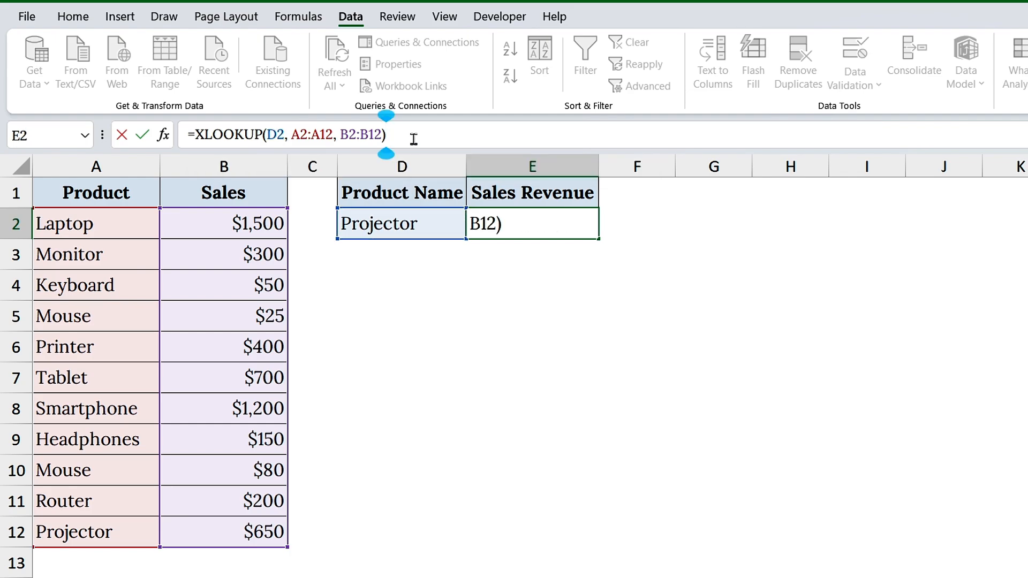
{"action": "key", "text": "Return"}
{"action": "left_click", "coordinate": [498, 223]}
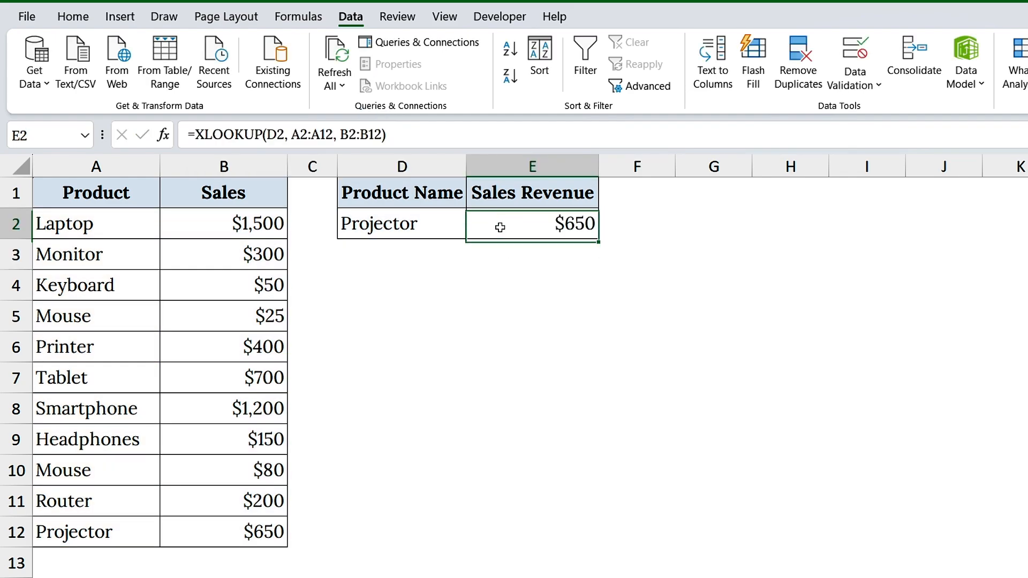
Test the lookup by choosing Monitor, Tablet and Router in turn from D2's product dropdown
{"action": "left_click", "coordinate": [457, 229]}
{"action": "left_click", "coordinate": [473, 230]}
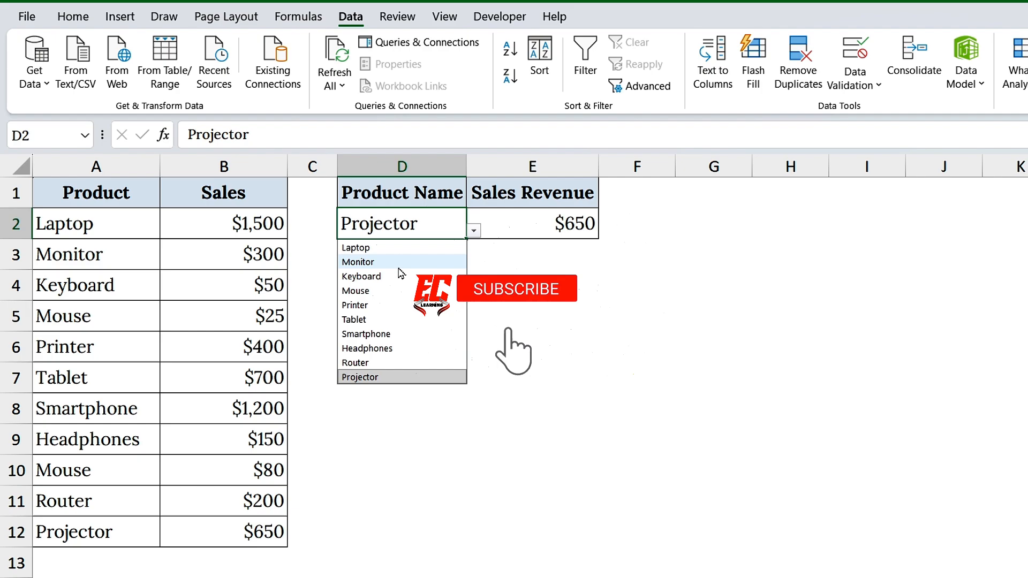
{"action": "left_click", "coordinate": [463, 260]}
{"action": "left_click", "coordinate": [473, 231]}
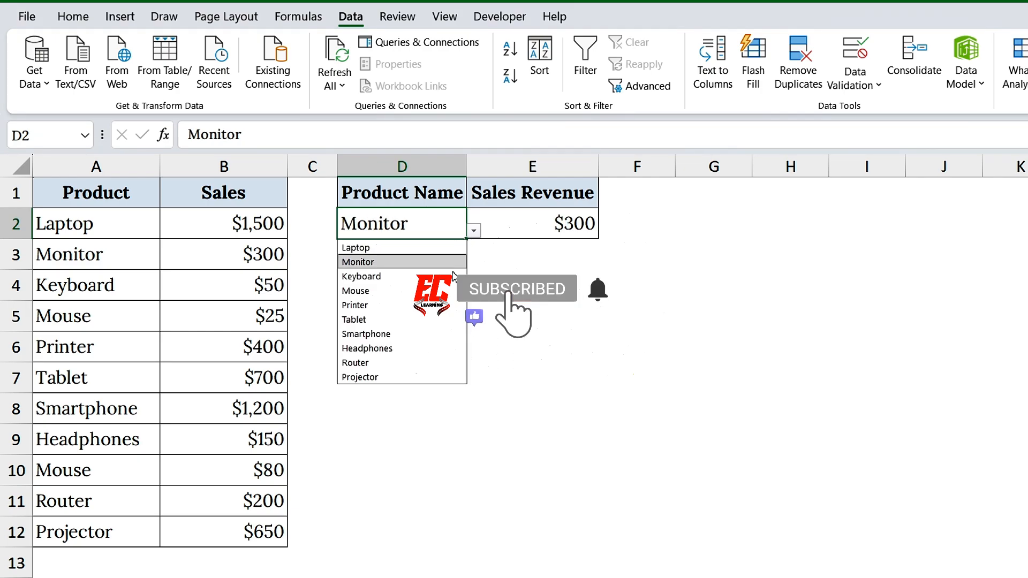
{"action": "left_click", "coordinate": [423, 320]}
{"action": "left_click", "coordinate": [473, 230]}
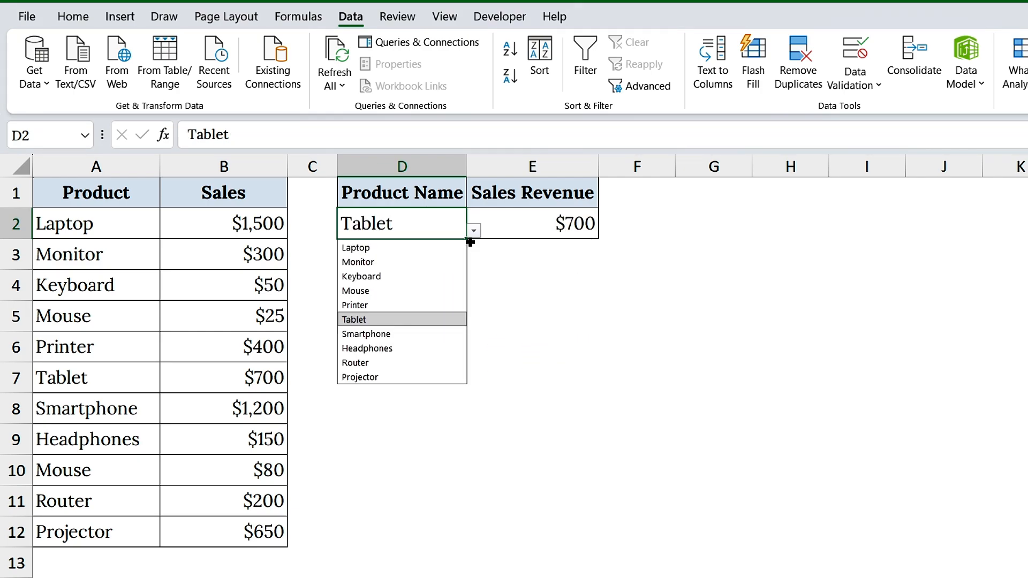
{"action": "left_click", "coordinate": [397, 360]}
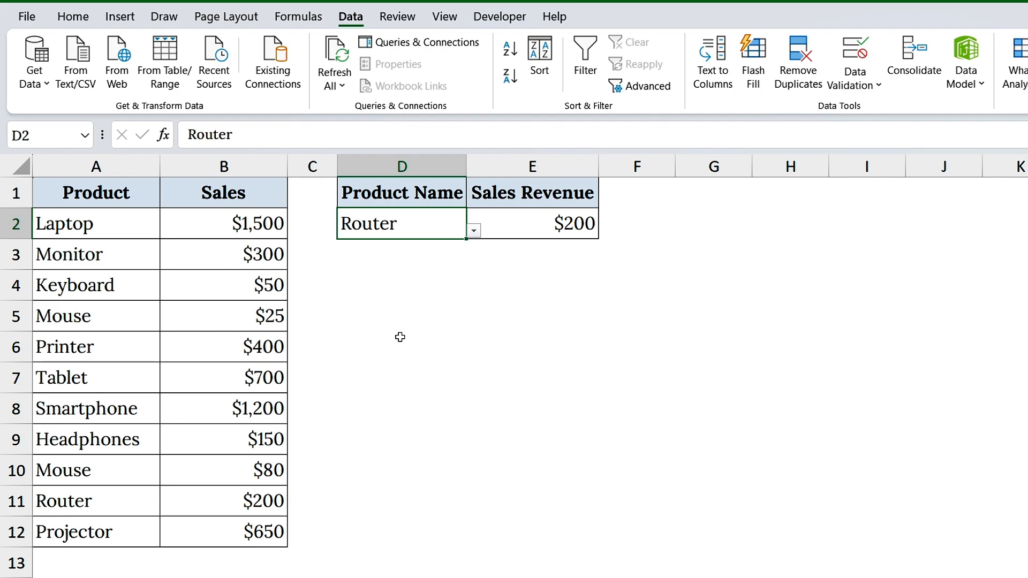
Enter Graphics in D2 to test the lookup with a product missing from the Product column
{"action": "type", "text": "Graphics"}
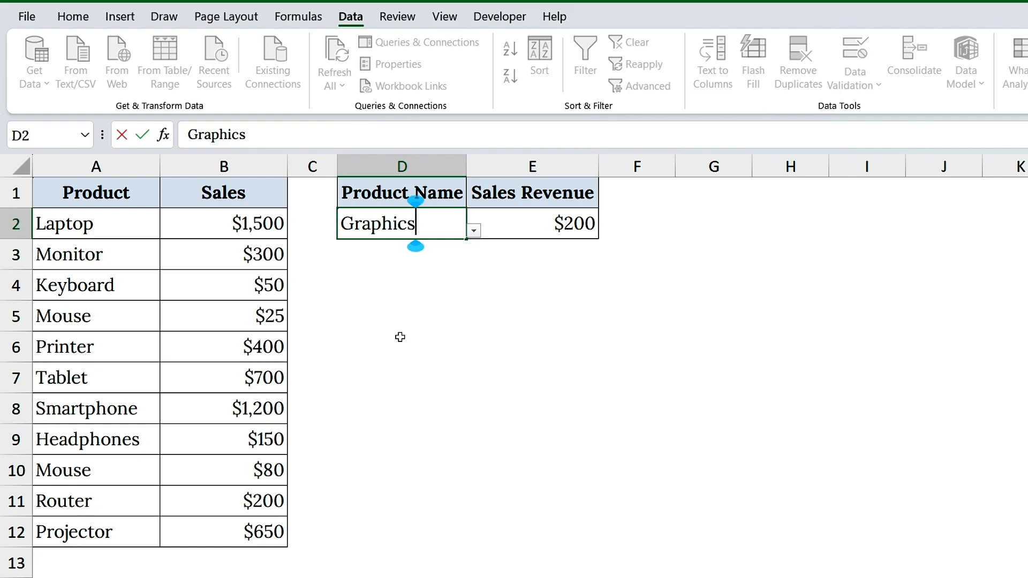
{"action": "key", "text": "Return"}
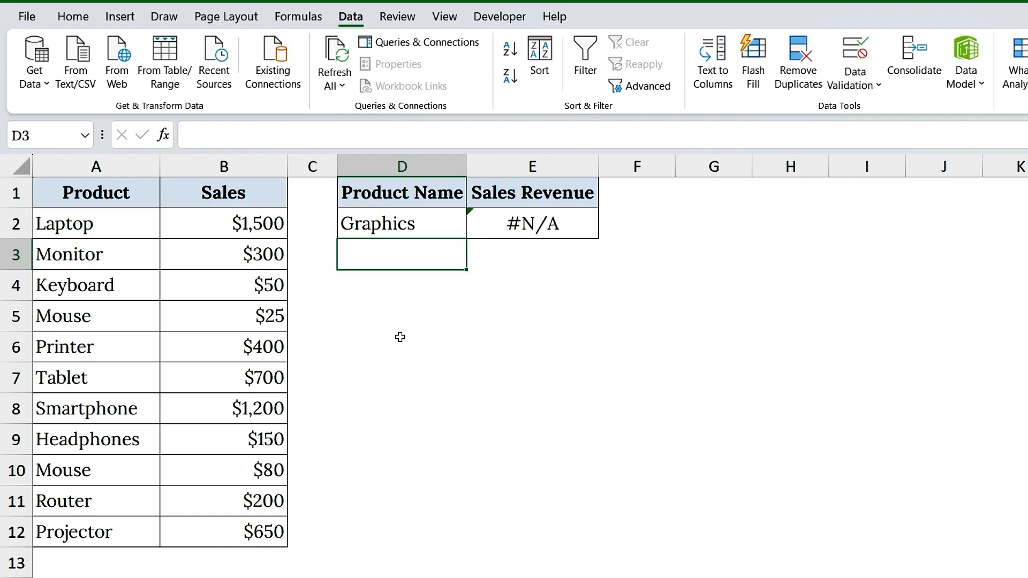
{"action": "left_click", "coordinate": [452, 234]}
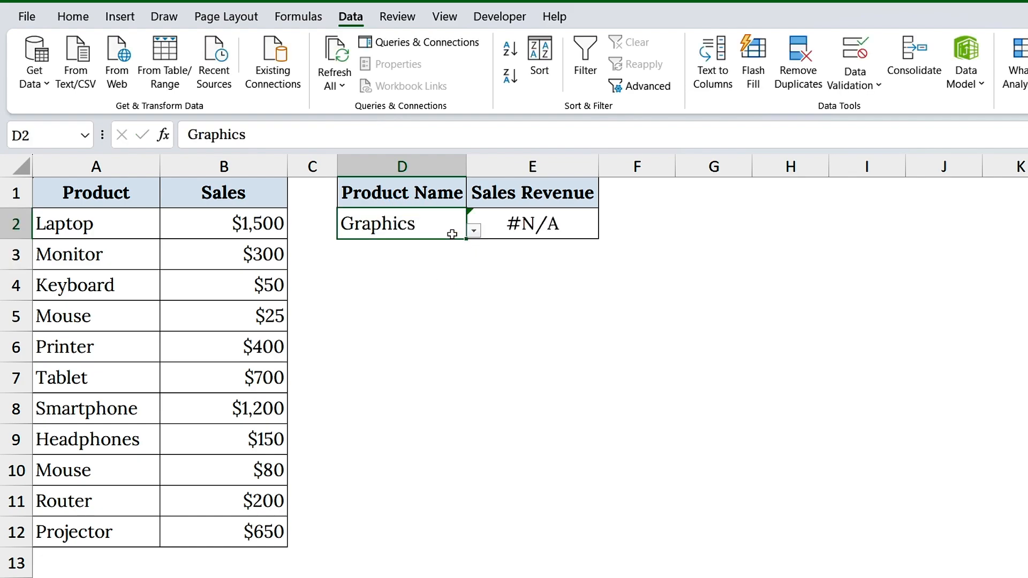
Add "Not Found" as the if_not_found argument of E2's XLOOKUP formula
{"action": "left_click", "coordinate": [482, 232]}
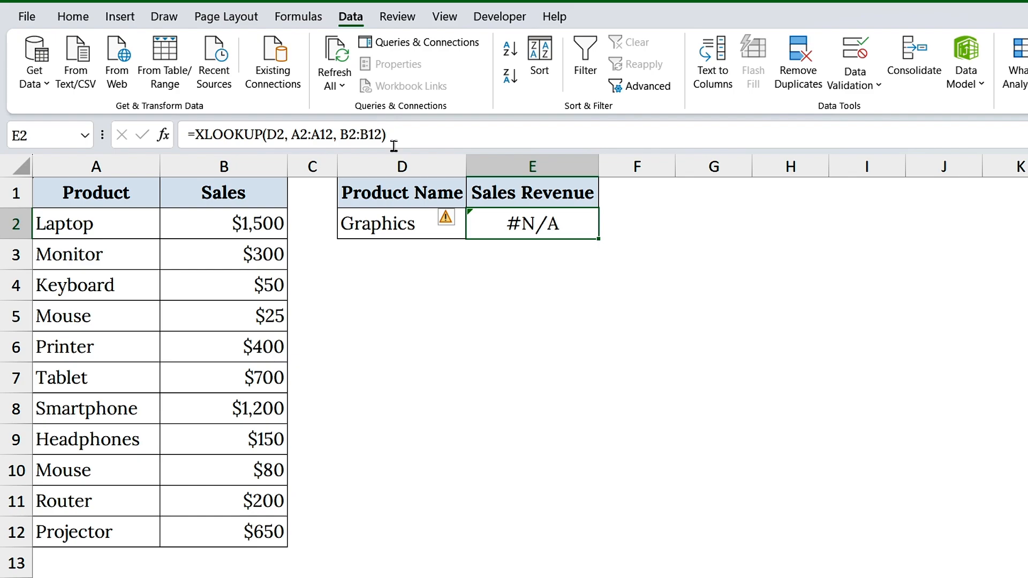
{"action": "left_click", "coordinate": [436, 143]}
{"action": "type", "text": ", \"Not "}
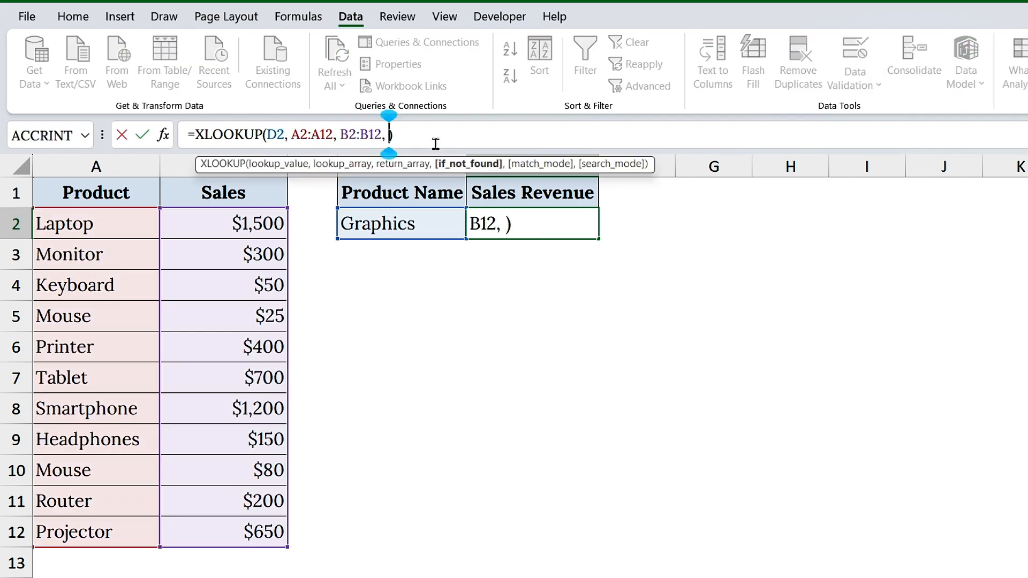
{"action": "type", "text": "Found\""}
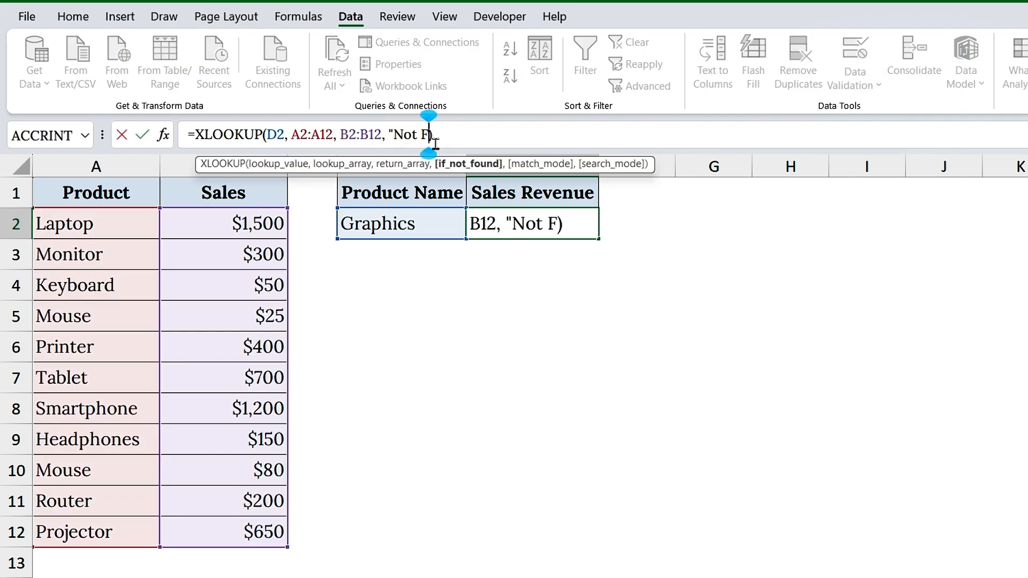
{"action": "key", "text": "Right"}
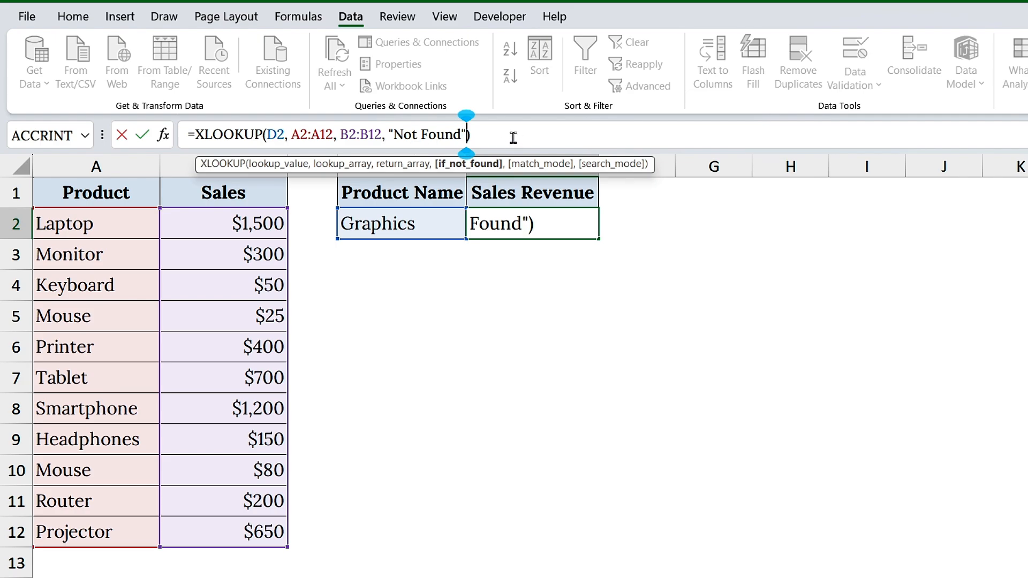
{"action": "key", "text": "Return"}
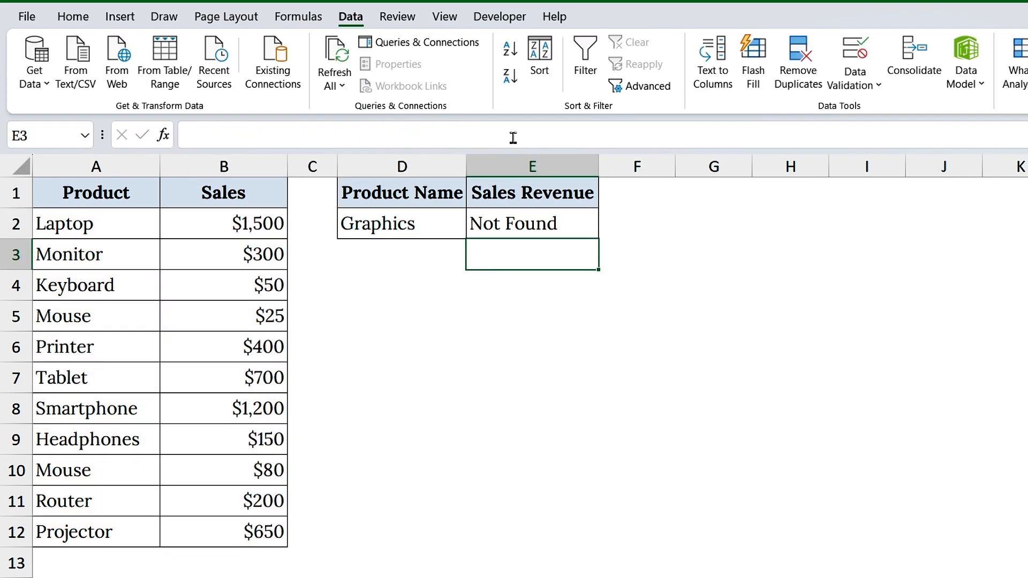
{"action": "left_click", "coordinate": [536, 232]}
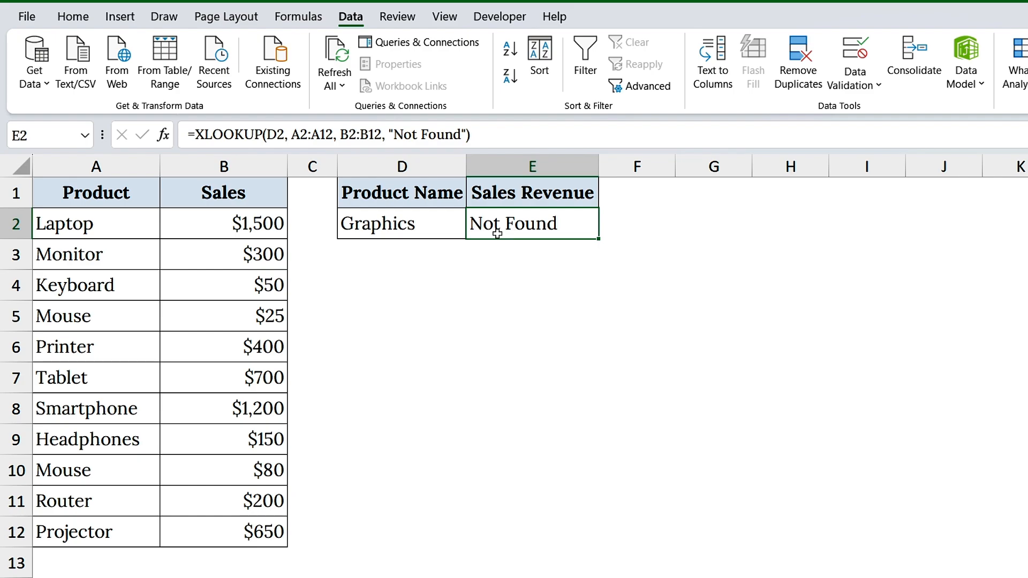
Choose Mouse from D2's product dropdown and compare the two Mouse entries in A5:B5 and A10:B10
{"action": "left_click", "coordinate": [436, 222]}
{"action": "left_click", "coordinate": [474, 230]}
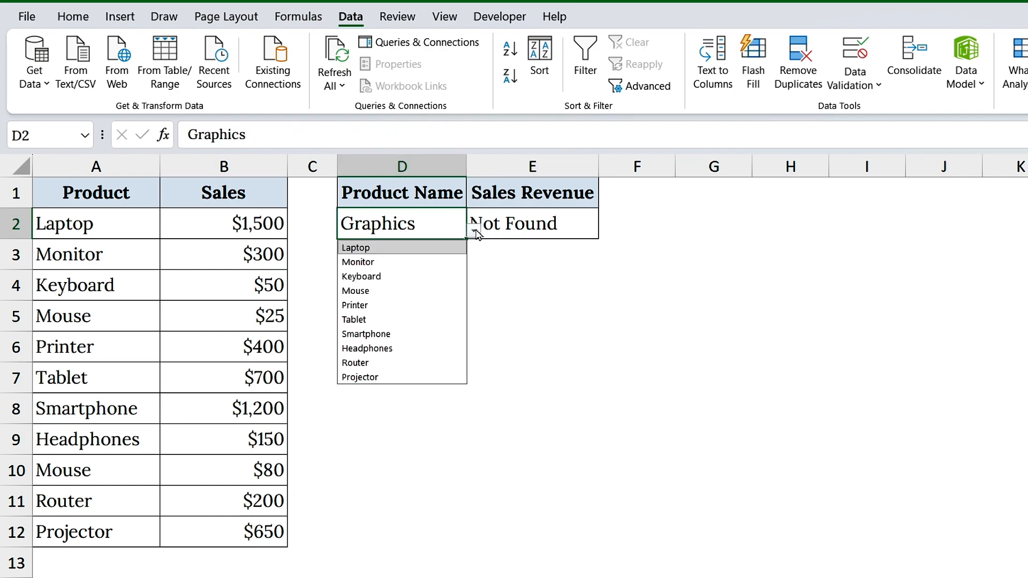
{"action": "left_click", "coordinate": [364, 291]}
{"action": "left_click_drag", "start_coordinate": [97, 319], "coordinate": [180, 327]}
{"action": "left_click", "coordinate": [133, 475]}
{"action": "left_click_drag", "start_coordinate": [133, 474], "coordinate": [231, 471]}
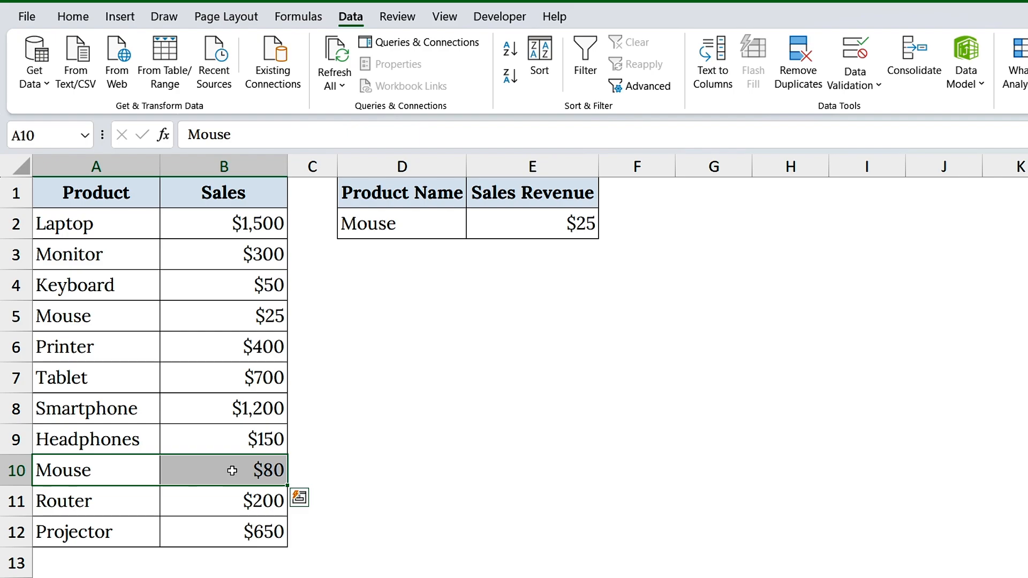
Extend E2's XLOOKUP formula with match mode 0 and search mode -1 for an exact, last-to-first search
{"action": "left_click", "coordinate": [518, 227]}
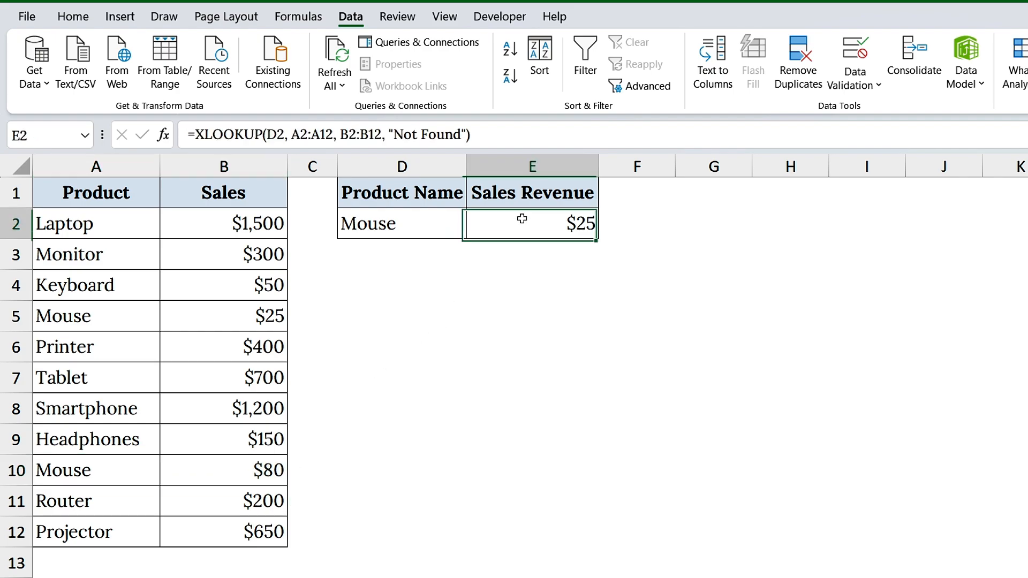
{"action": "left_click", "coordinate": [469, 136]}
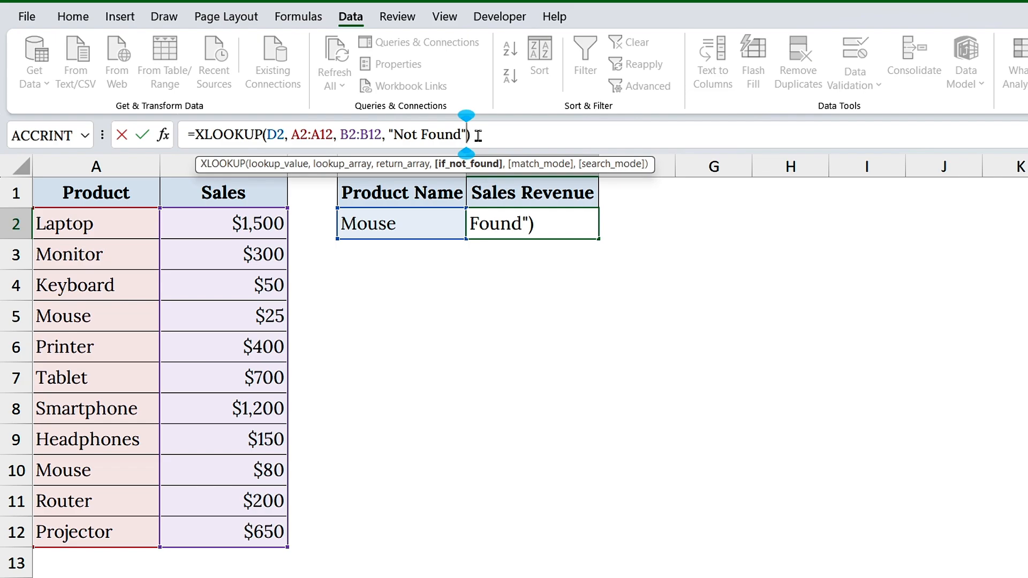
{"action": "type", "text": ", 0, "}
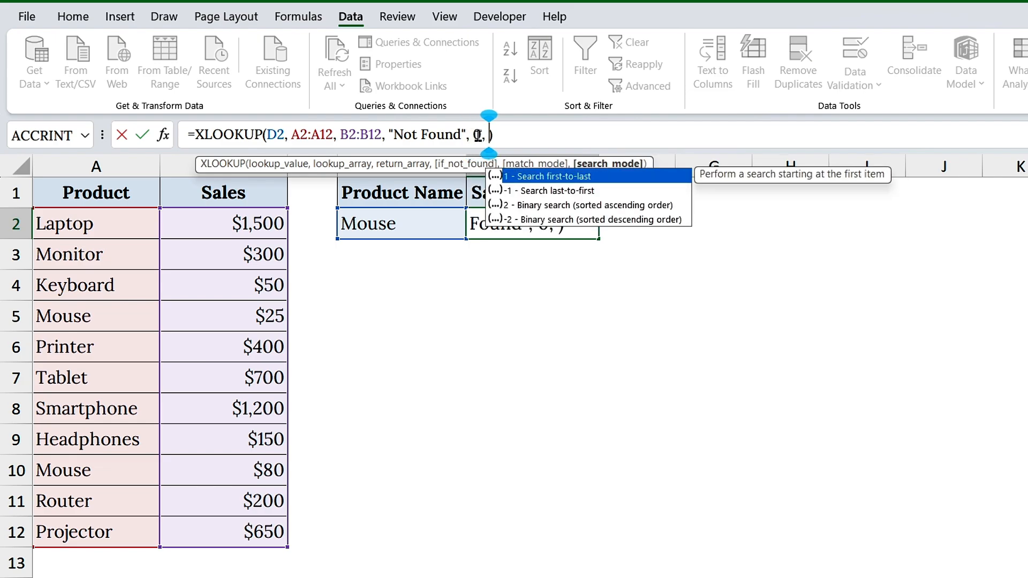
{"action": "type", "text": "-1"}
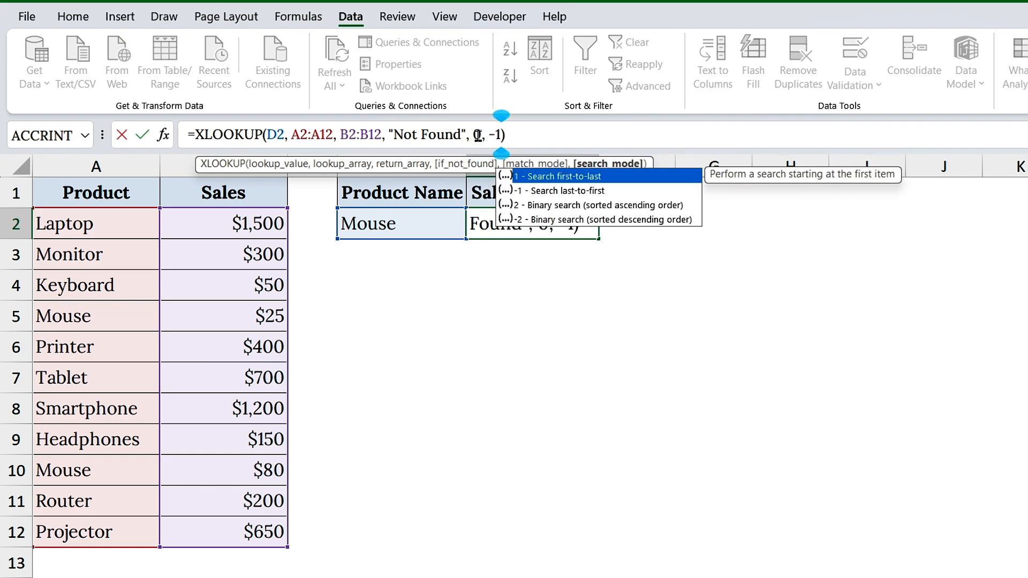
{"action": "left_click", "coordinate": [516, 136]}
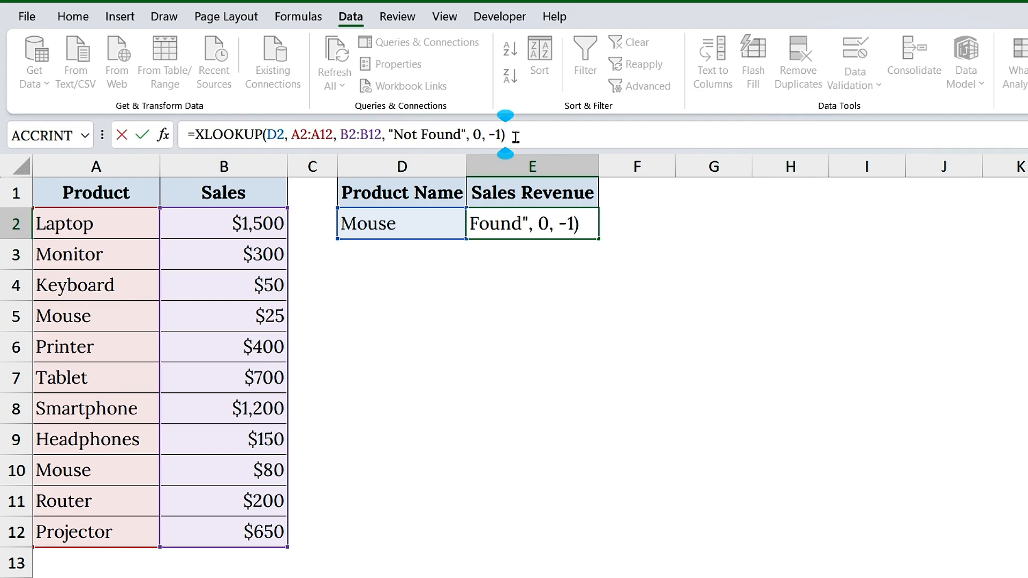
{"action": "key", "text": "Return"}
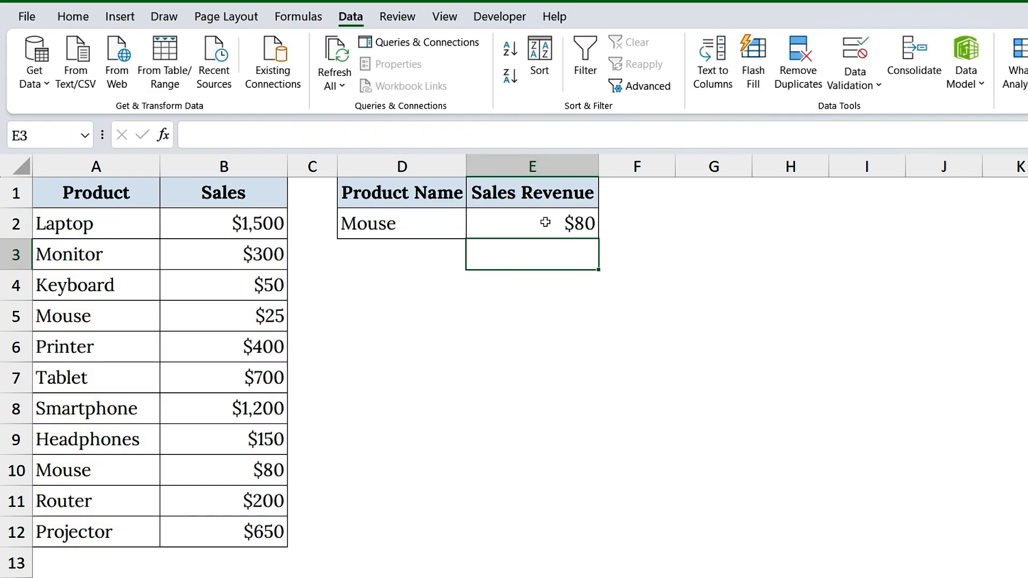
Compare E2's sales result with the Mouse entries in A10:B10 and A5:B5
{"action": "left_click", "coordinate": [535, 230]}
{"action": "left_click", "coordinate": [82, 470]}
{"action": "key", "text": "shift+Right"}
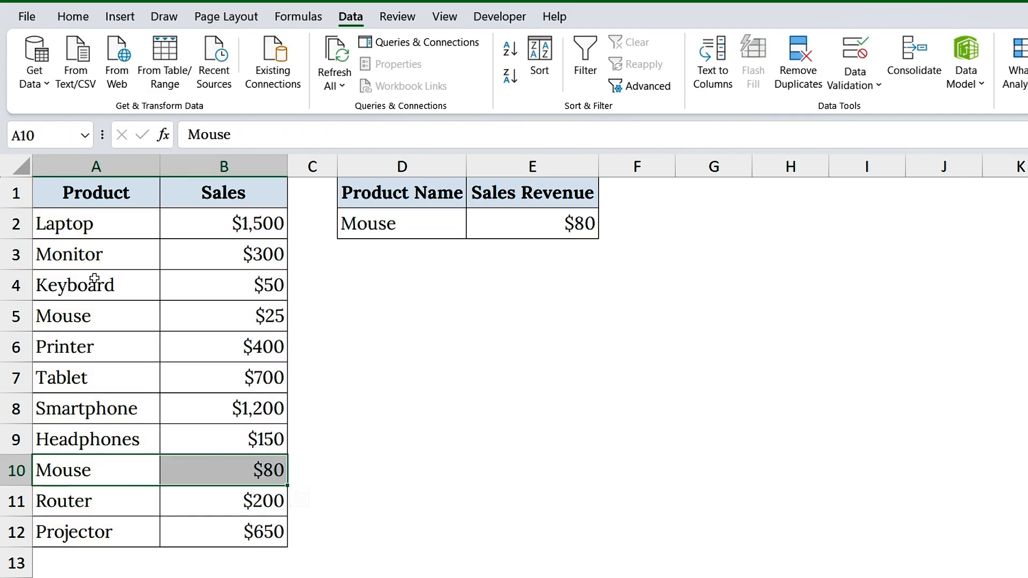
{"action": "left_click_drag", "start_coordinate": [115, 317], "coordinate": [183, 324]}
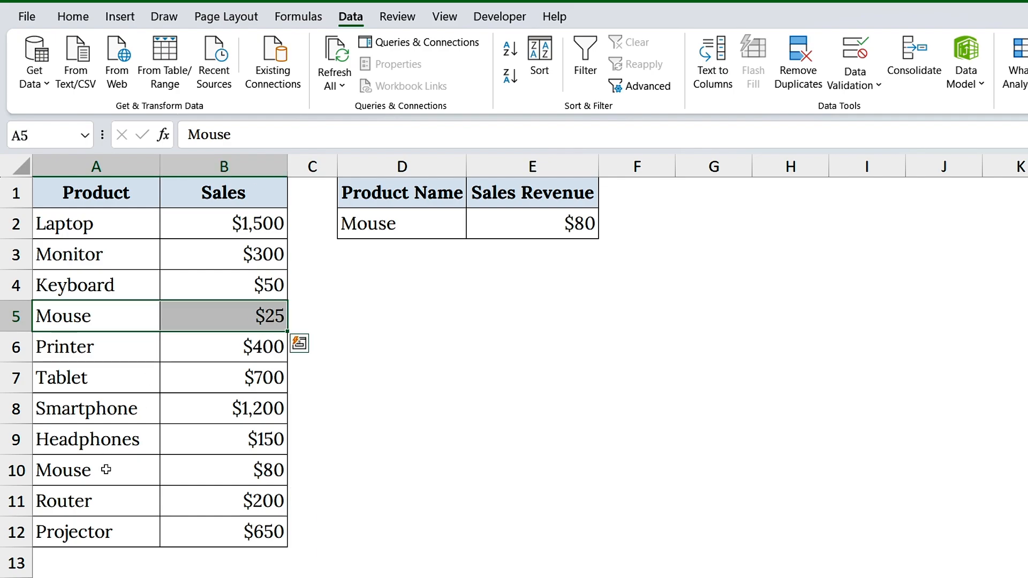
{"action": "left_click_drag", "start_coordinate": [106, 469], "coordinate": [220, 470]}
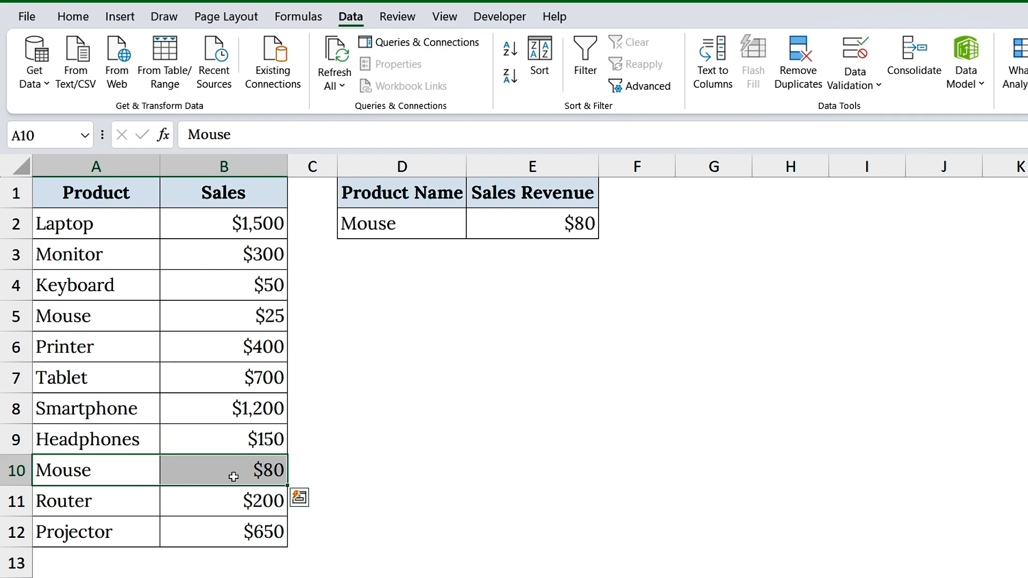